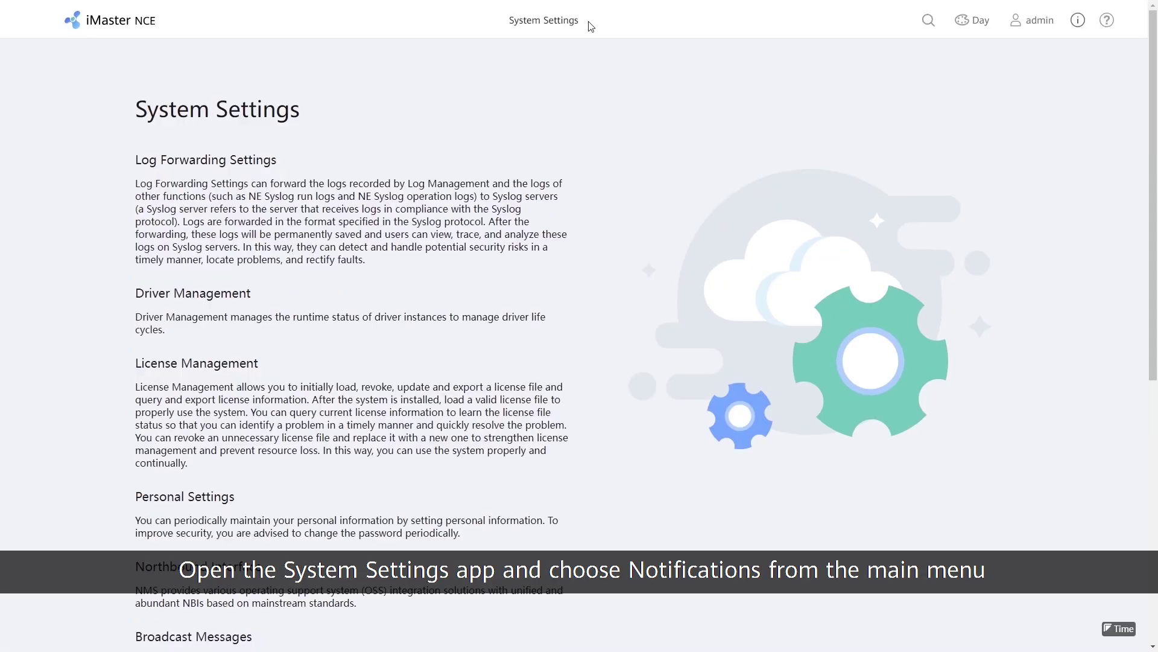
# Go to the Users list under Notified User Management in the notification settings.
pyautogui.moveTo(591, 26)
pyautogui.click(731, 124)
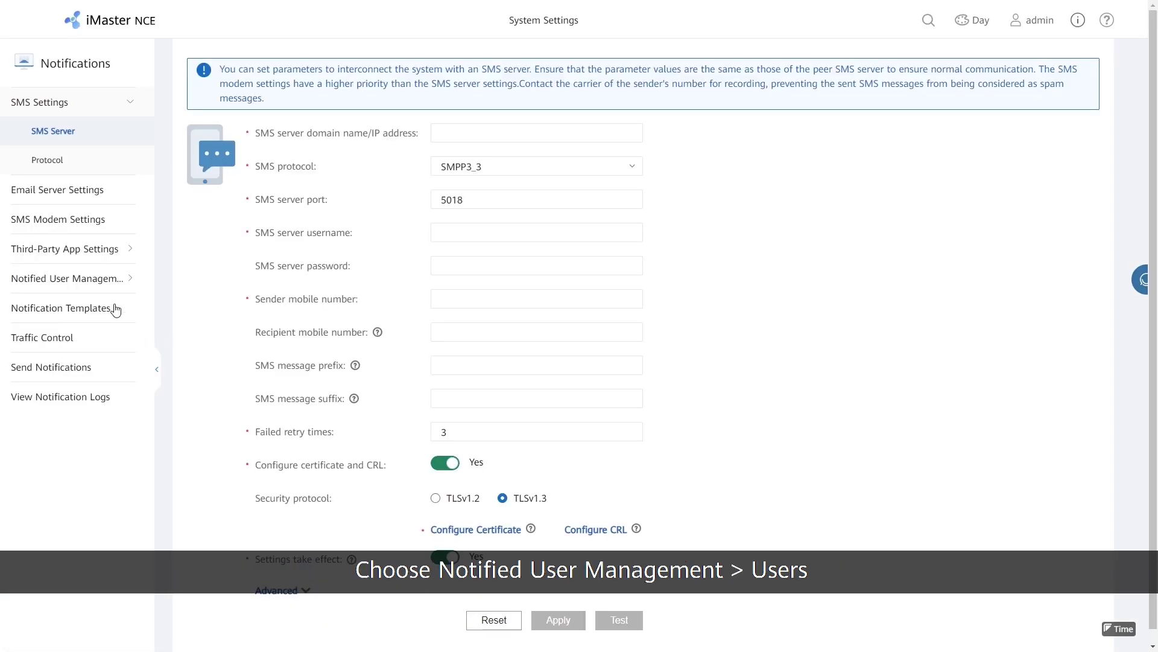
pyautogui.click(112, 289)
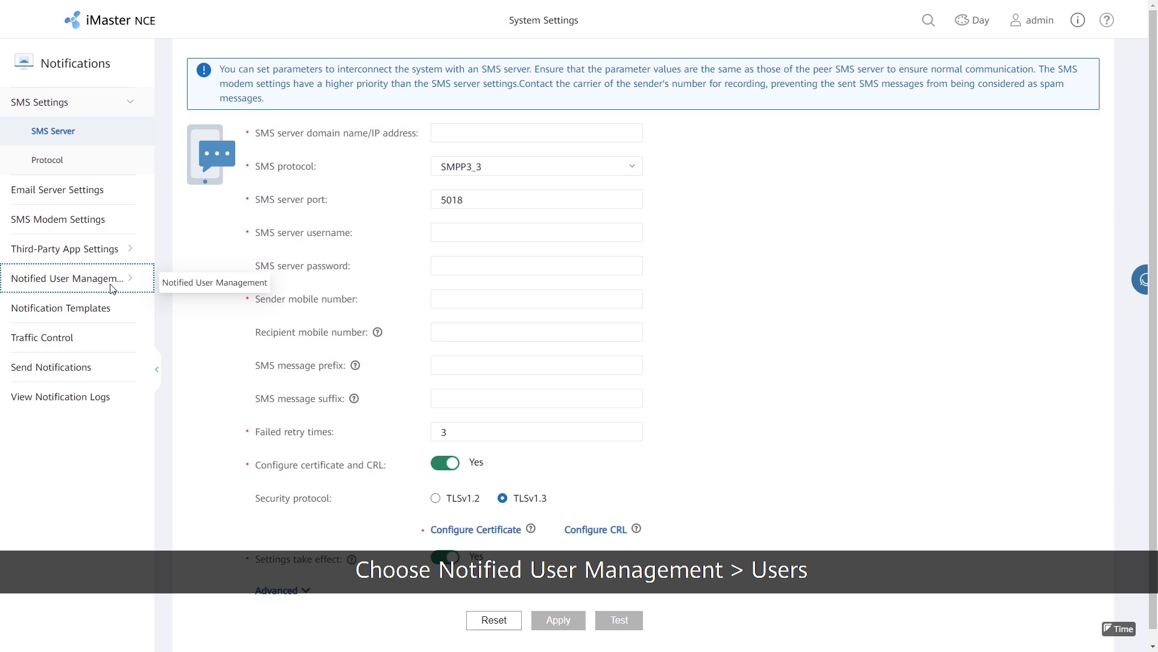
pyautogui.click(67, 252)
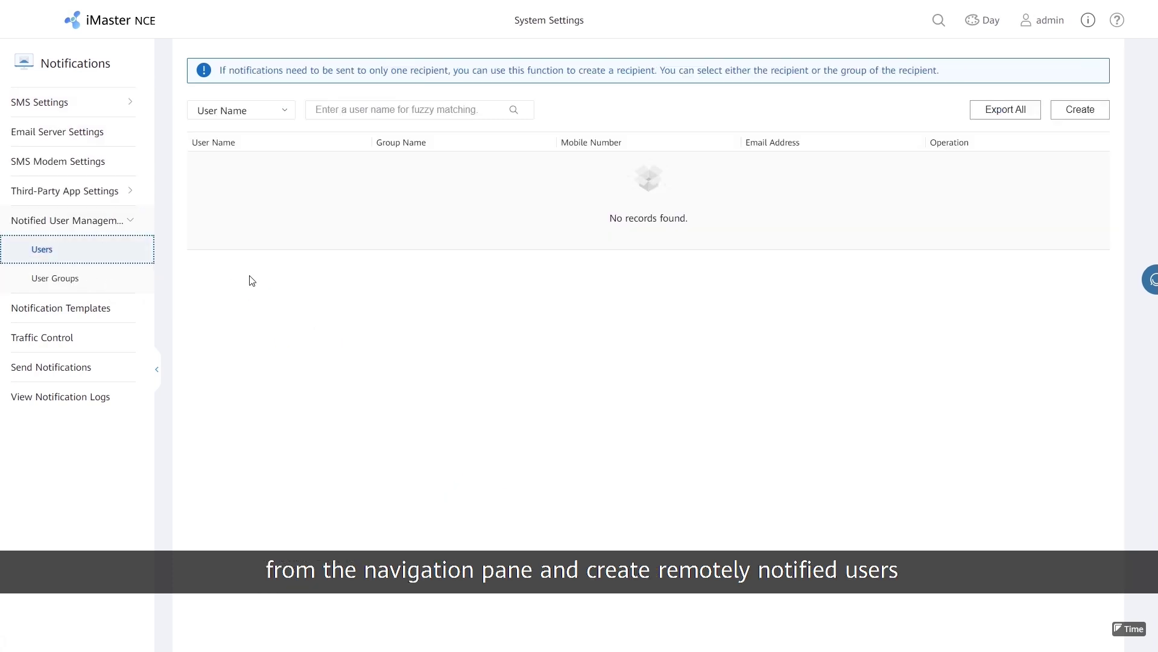
# Add notified user 'Monitoring Area Maintenance A' with their mobile number.
pyautogui.click(1080, 109)
pyautogui.click(477, 147)
pyautogui.write('Monitoring Area Maintenance A')
pyautogui.click(469, 185)
pyautogui.click(470, 247)
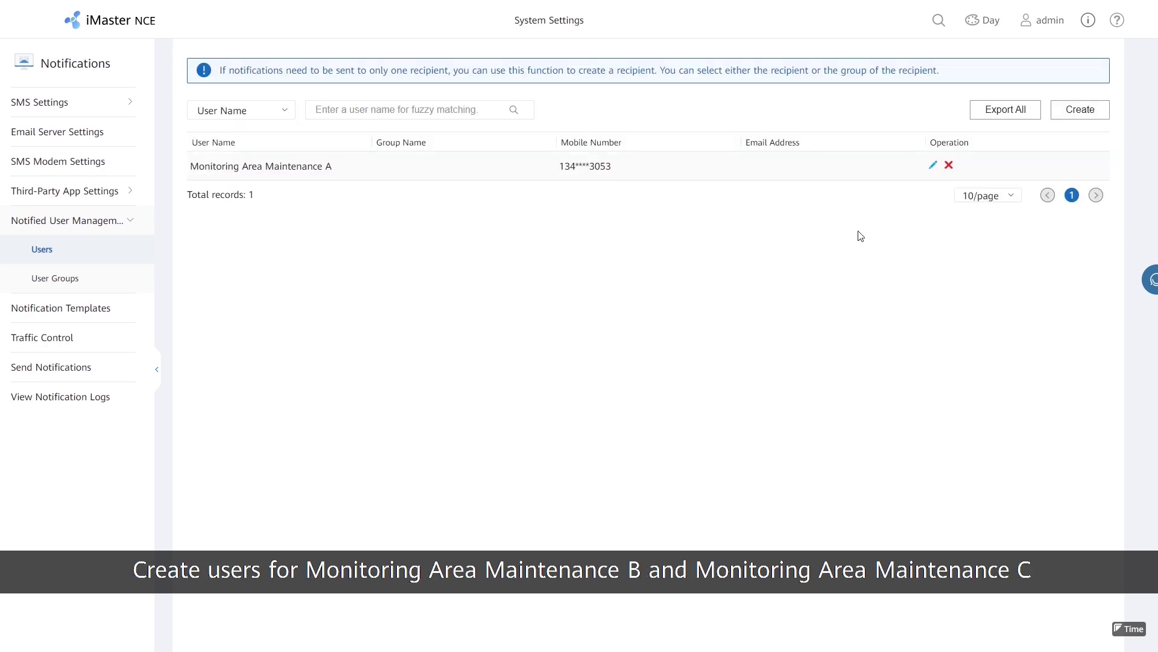
# Add notified user 'Monitoring Area Maintenance B' with their mobile number, correcting its last digit.
pyautogui.click(1079, 109)
pyautogui.click(411, 150)
pyautogui.write('Monitoring Area Maintenance B')
pyautogui.click(413, 182)
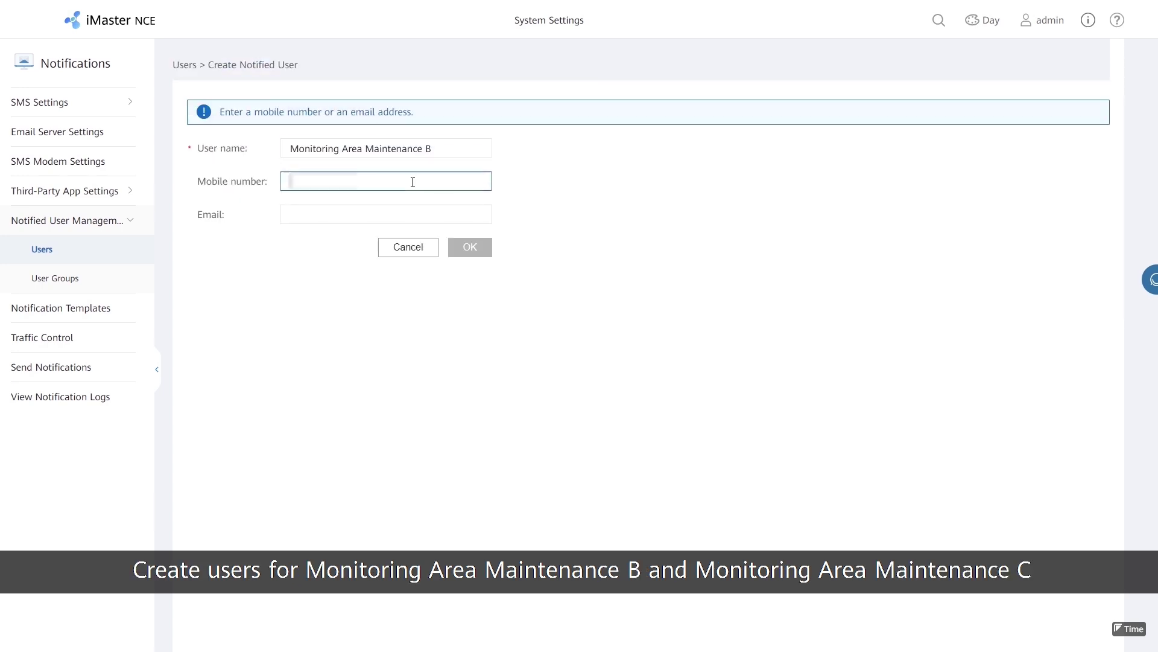
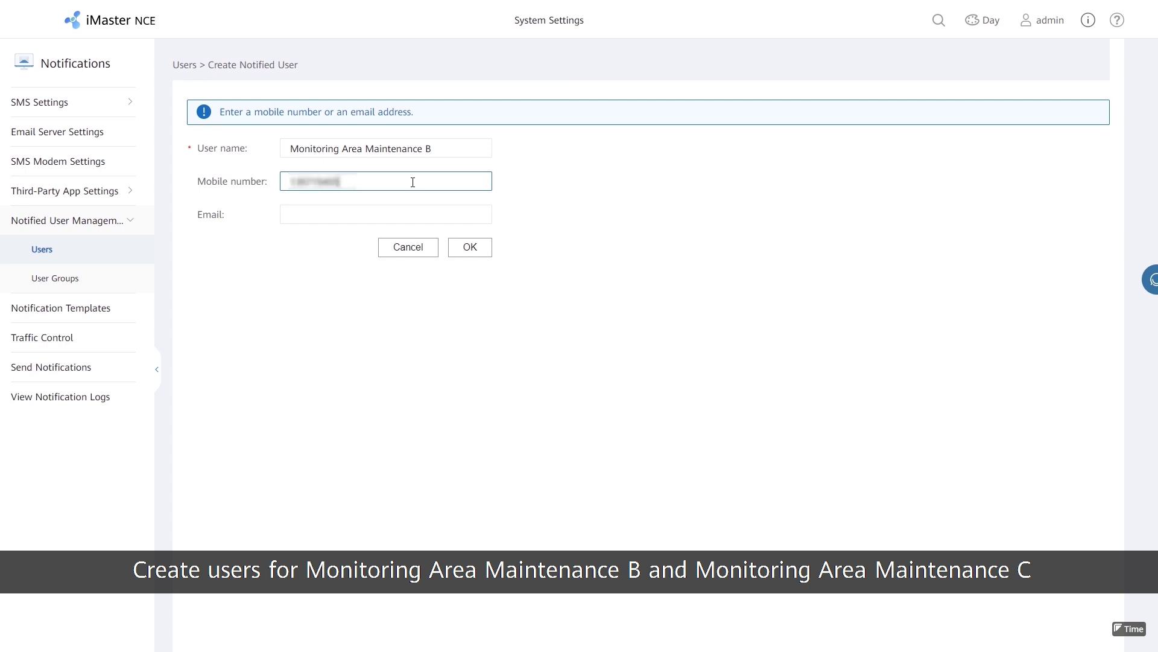
pyautogui.click(470, 247)
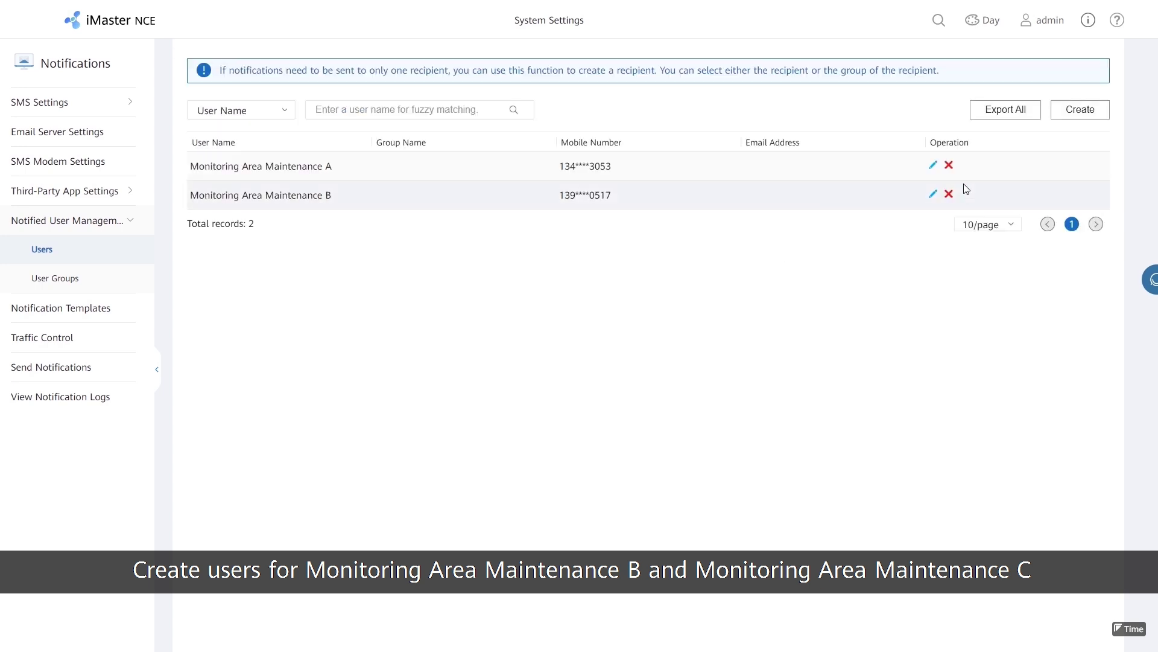
# Add notified user 'Monitoring Area Maintenance C' with their mobile number, then show the User Groups list.
pyautogui.click(1080, 111)
pyautogui.click(436, 147)
pyautogui.write('Monitoring Area Maintenance C')
pyautogui.click(426, 182)
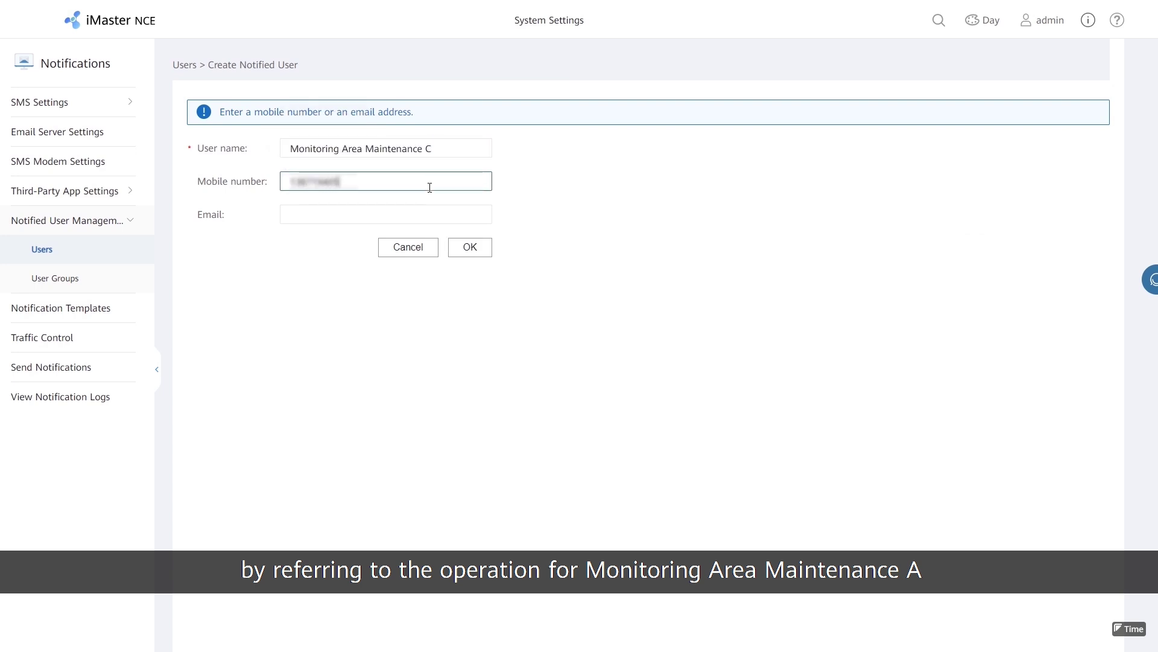
pyautogui.click(470, 248)
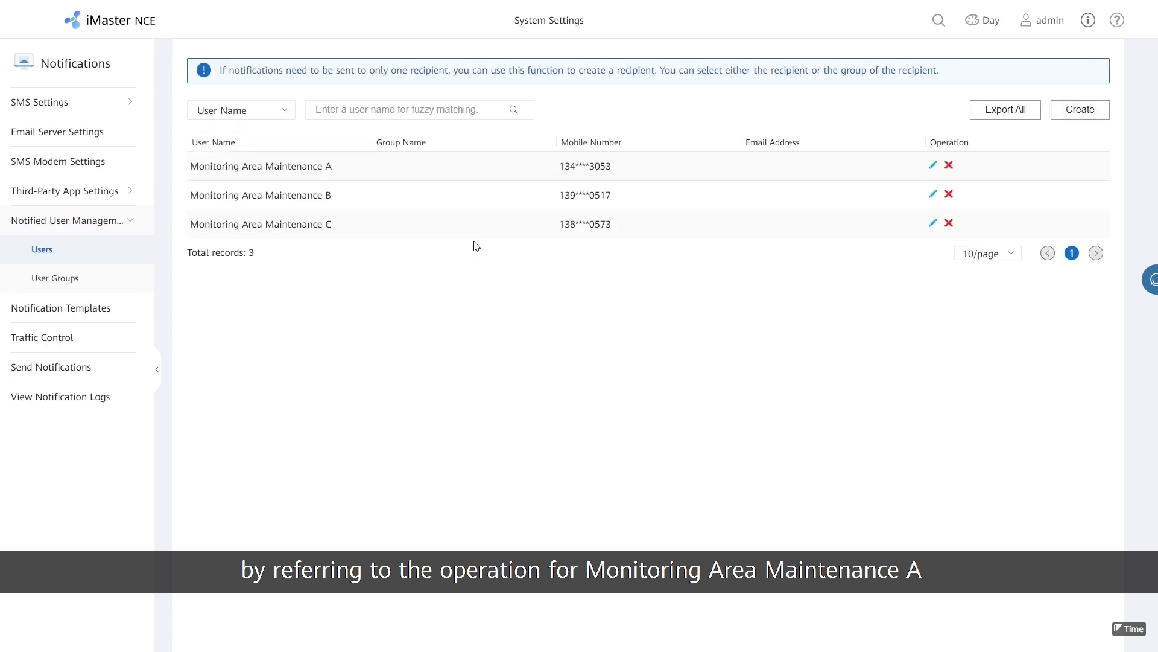
pyautogui.click(73, 275)
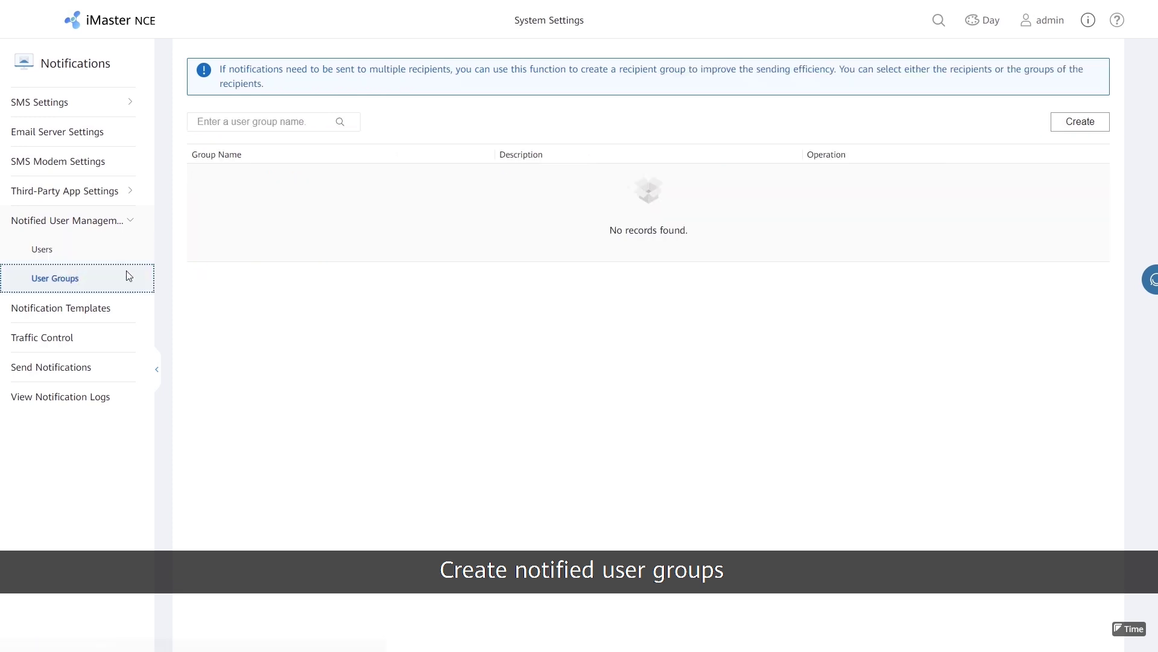
# Create user group 'Monitoring Area Maintenance Group A' containing user Monitoring Area Maintenance A.
pyautogui.click(1078, 122)
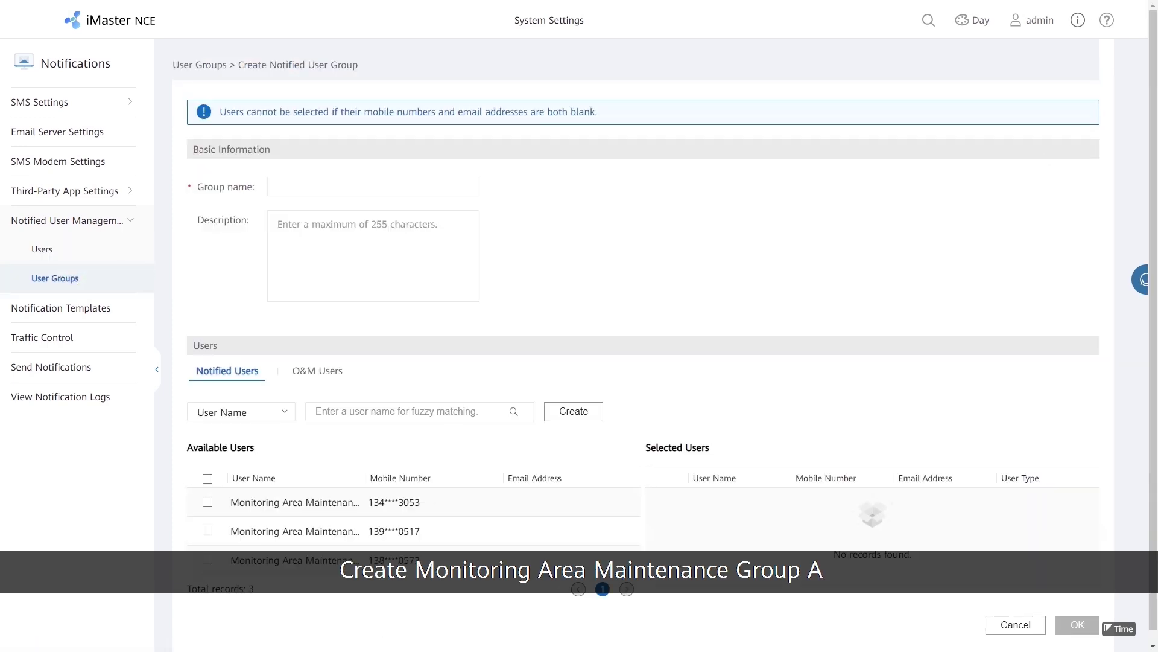
pyautogui.click(432, 192)
pyautogui.write('Monitoring Area Maintenance Group A')
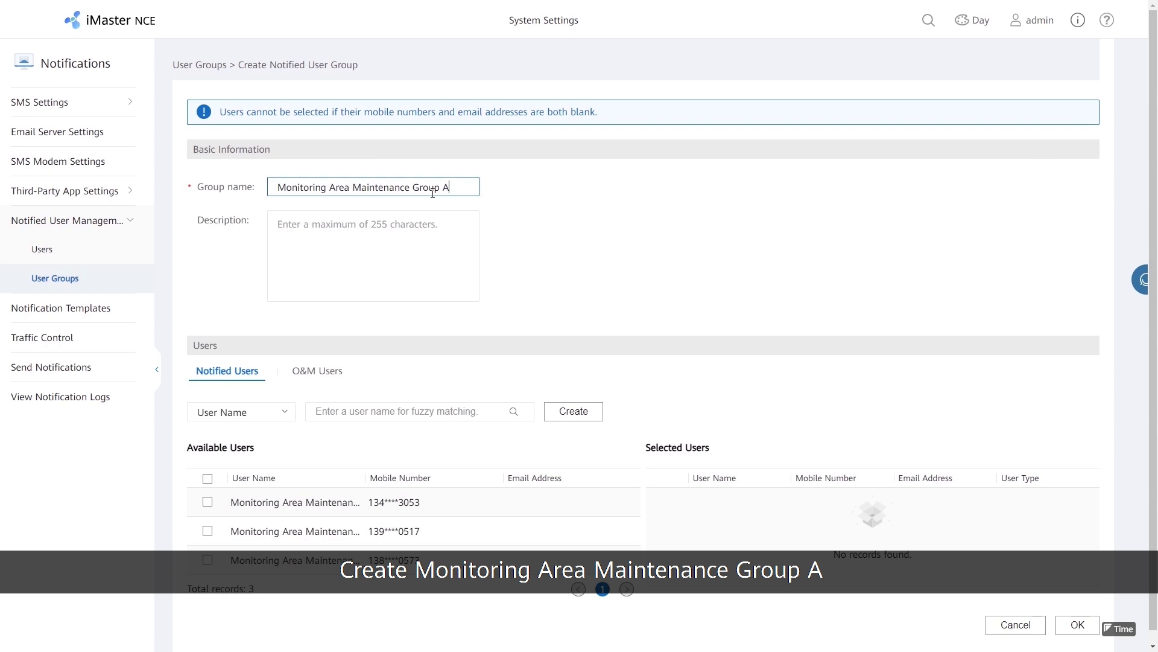
pyautogui.click(207, 502)
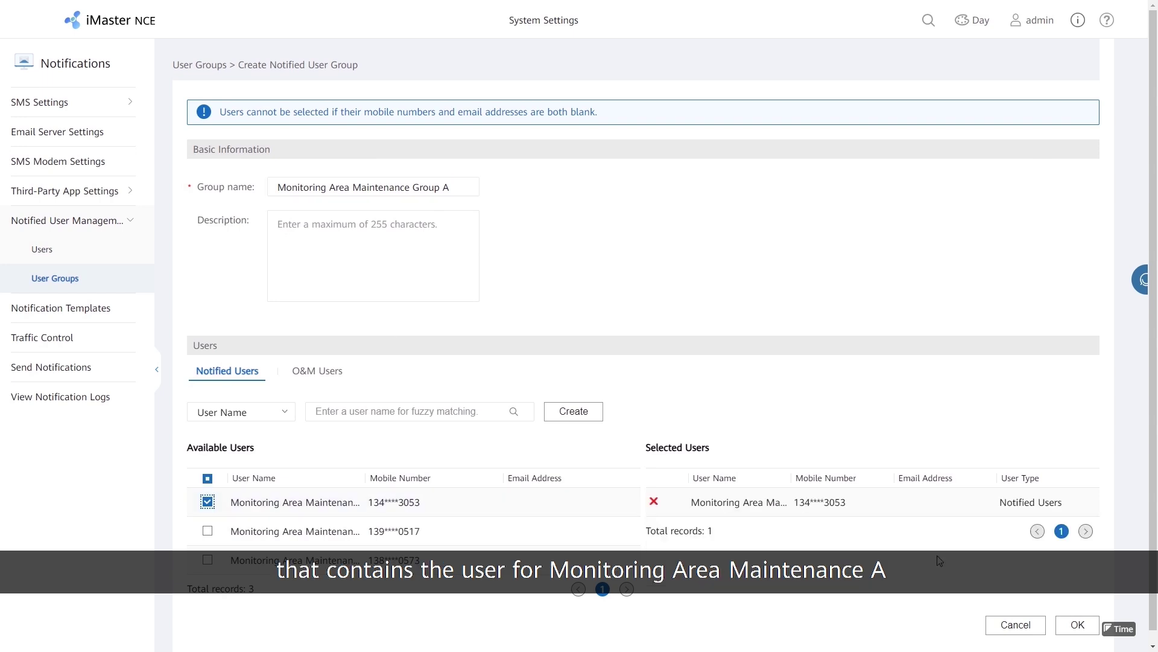
pyautogui.click(1075, 613)
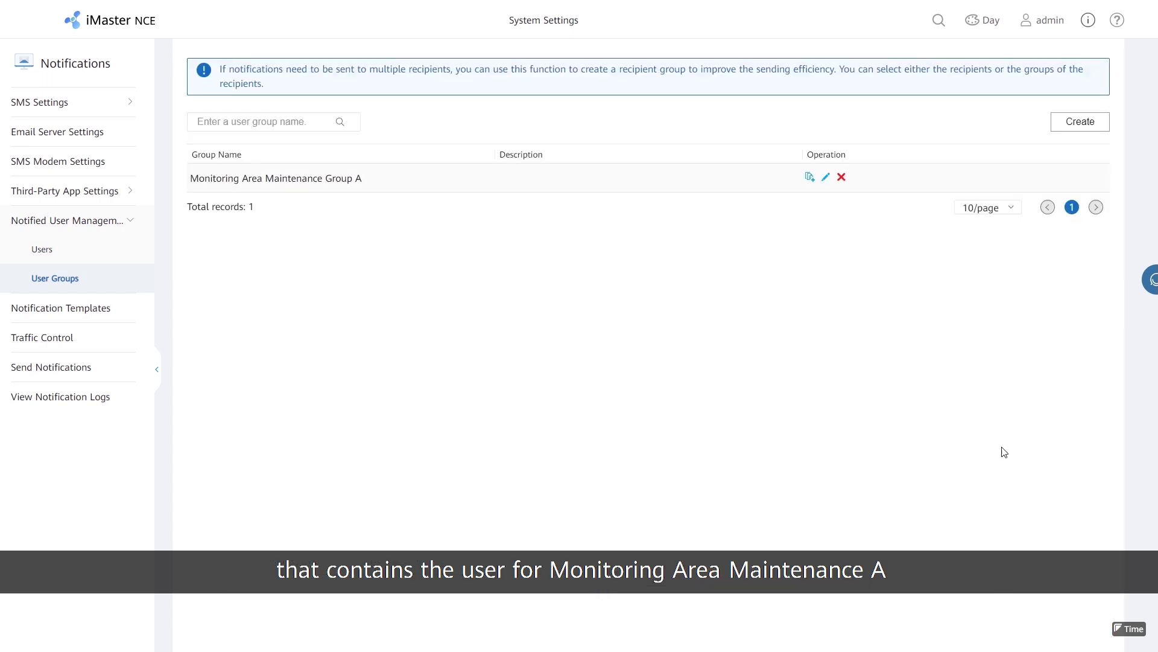
# Create user group 'Monitoring Area Maintenance Group B' containing user Monitoring Area Maintenance B.
pyautogui.click(1080, 121)
pyautogui.click(431, 192)
pyautogui.write('Monitoring Area Maintenance Group B')
pyautogui.click(208, 531)
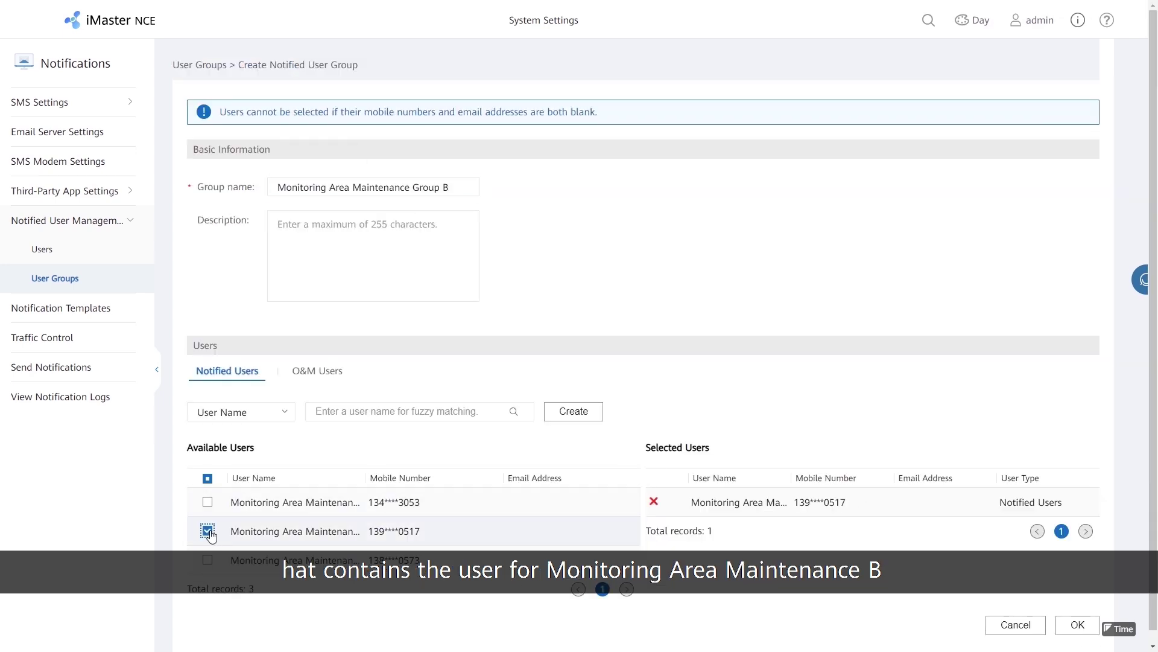
pyautogui.click(1074, 628)
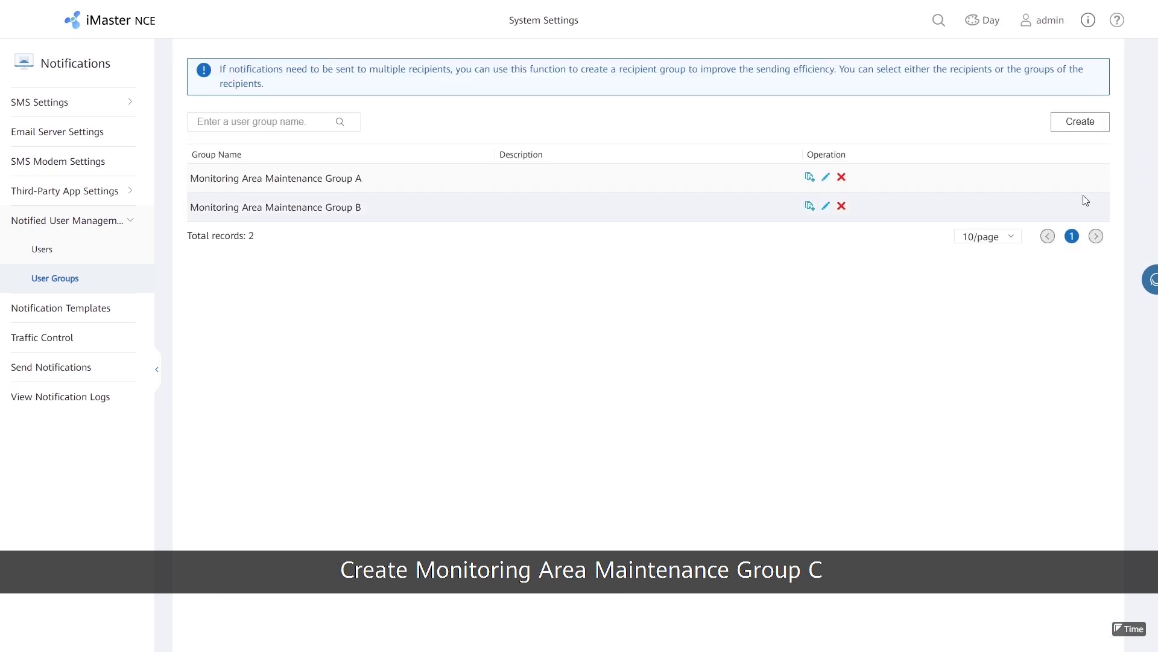
# Create user group 'Monitoring Area Maintenance Group C' containing user Monitoring Area Maintenance C.
pyautogui.click(1103, 129)
pyautogui.click(472, 189)
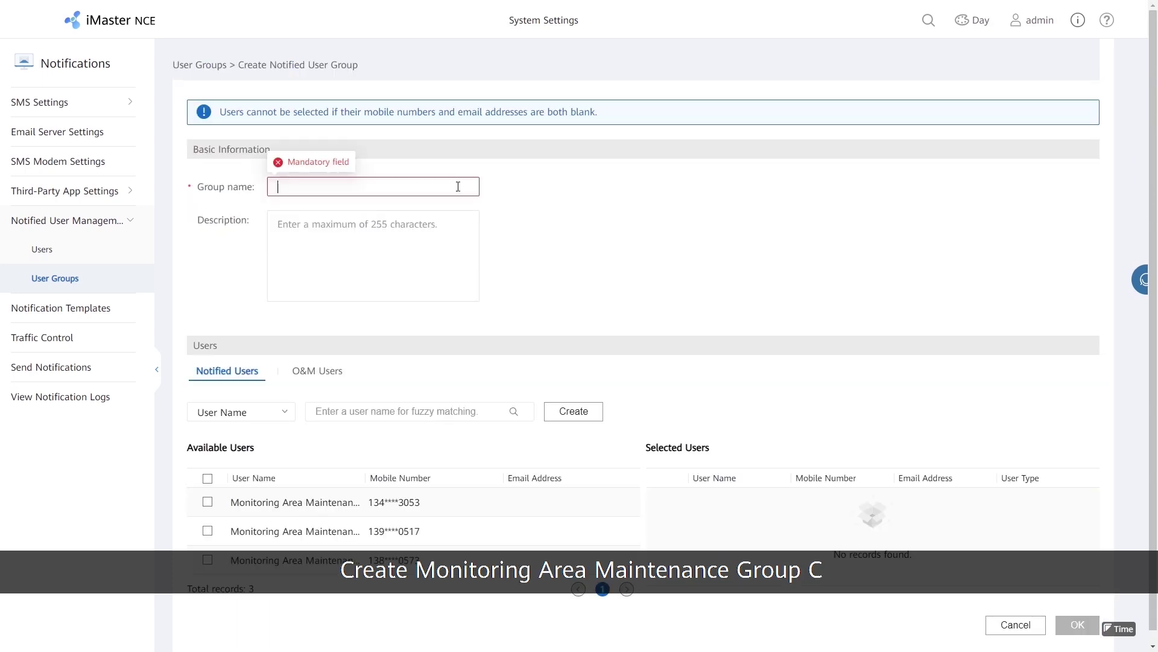
pyautogui.write('Monitoring Area Maintenance Group C')
pyautogui.click(207, 561)
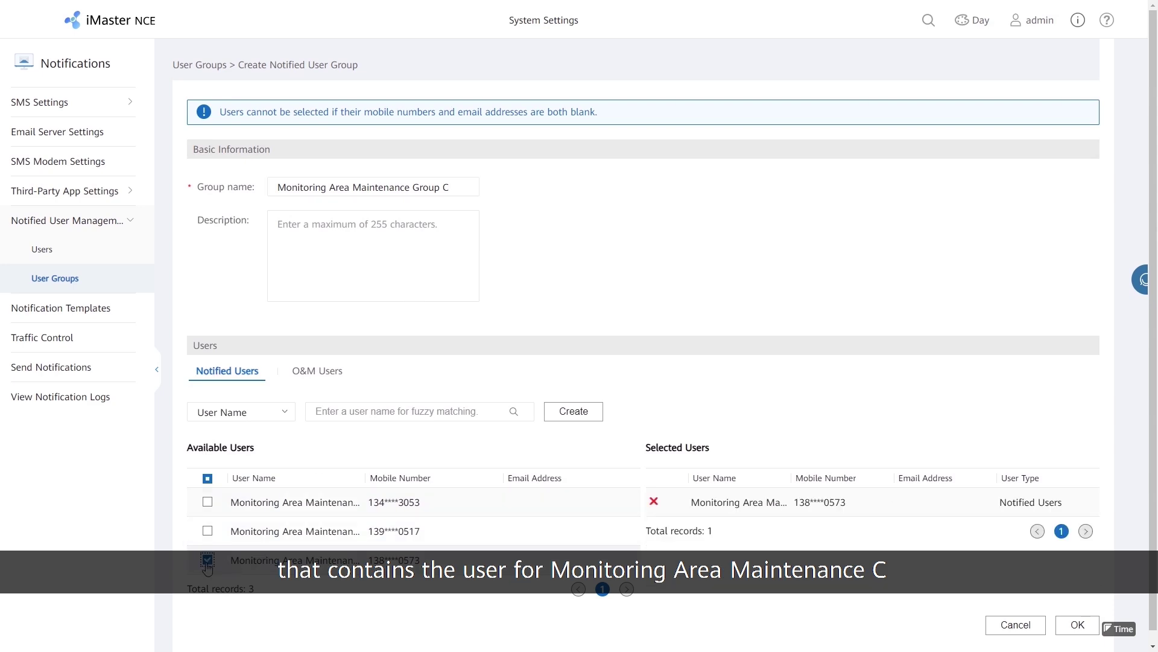
pyautogui.click(1072, 622)
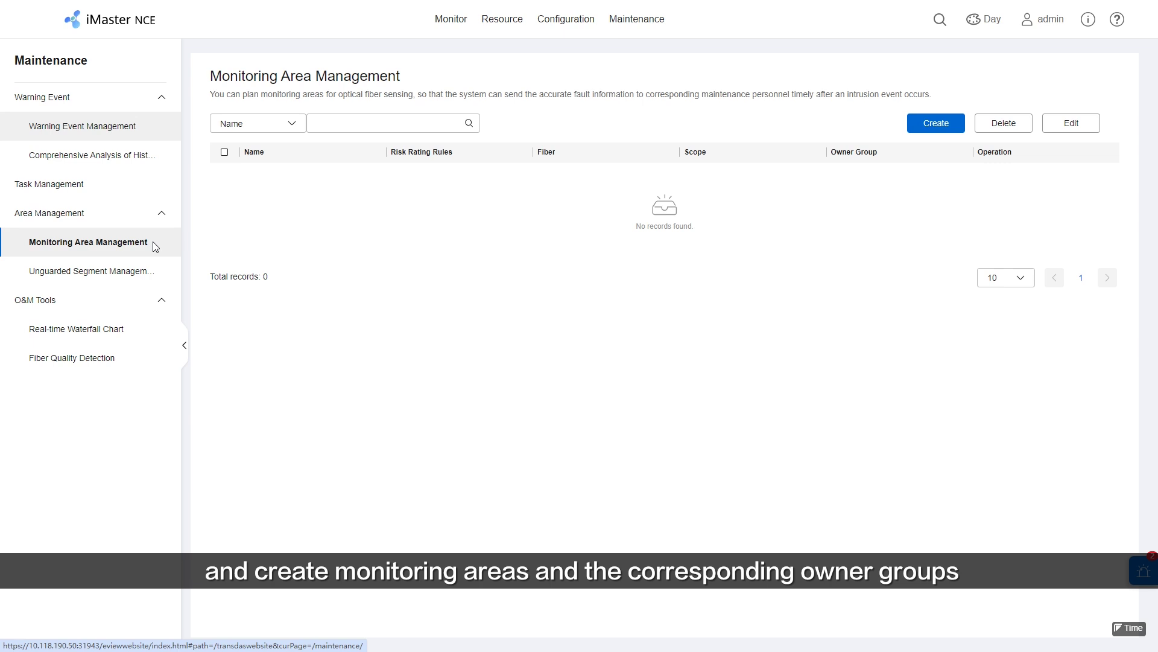
# Start a new area named 'Monitoring area A' on fiber Oil and gas pipeline 1.
pyautogui.click(936, 124)
pyautogui.click(686, 292)
pyautogui.write('Monitoring area A')
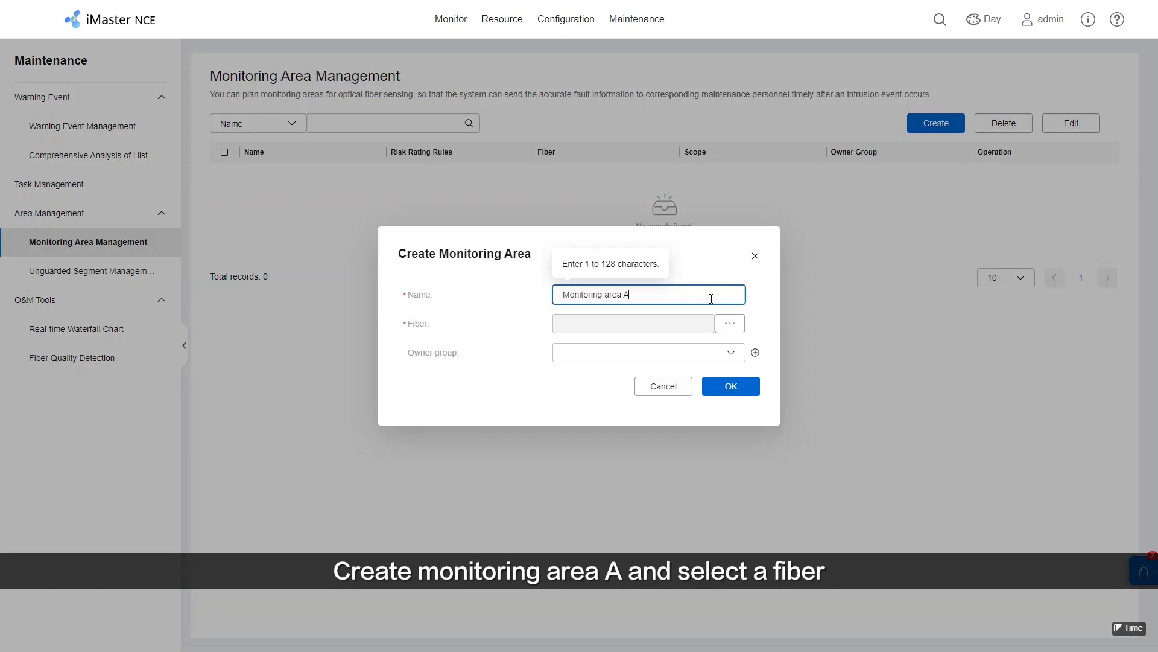
pyautogui.click(730, 323)
pyautogui.click(391, 218)
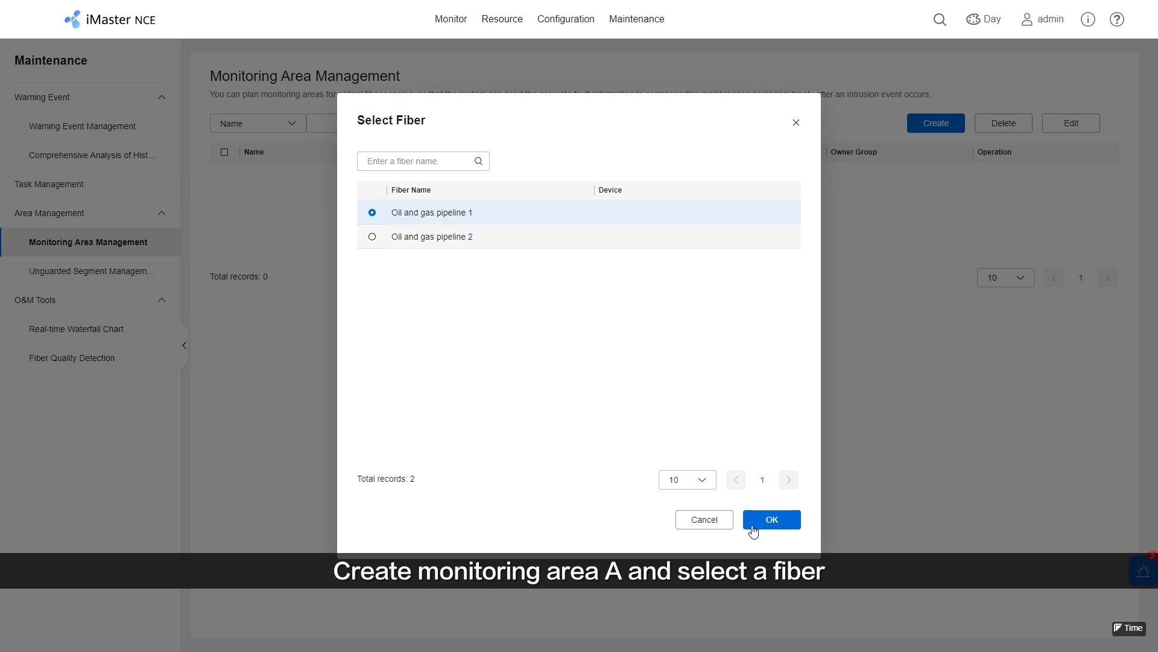
pyautogui.click(755, 519)
# Set its scope from 1203 to 1205, make Monitoring Area Maintenance Group A owner, and save.
pyautogui.click(623, 380)
pyautogui.click(373, 237)
pyautogui.click(771, 519)
pyautogui.click(729, 381)
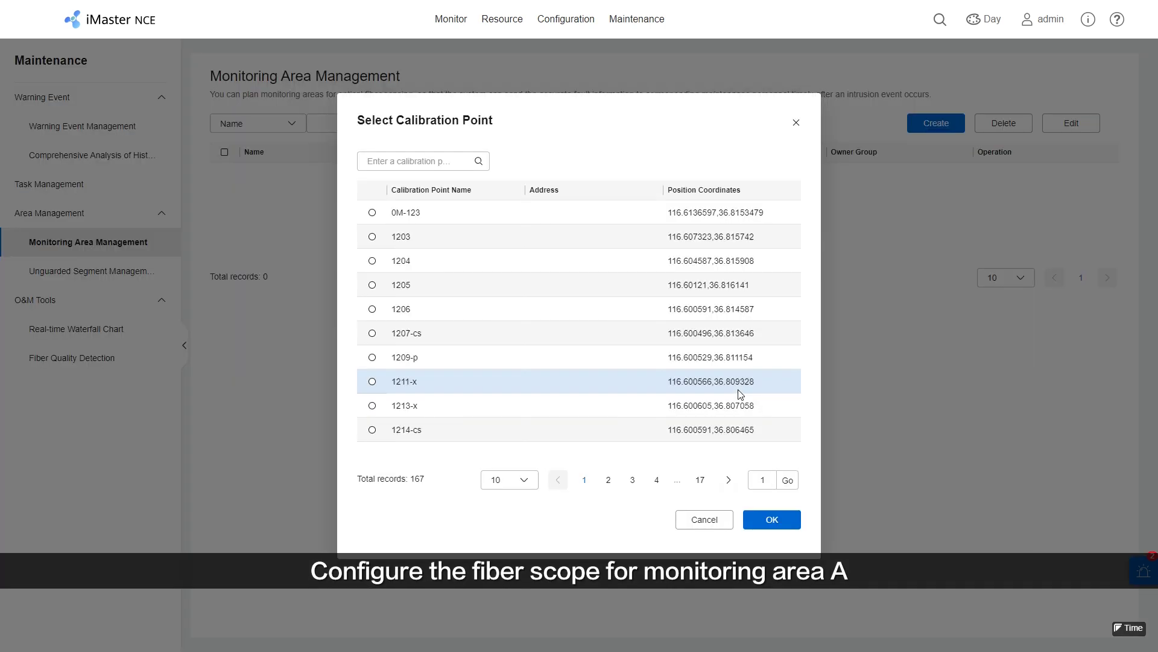
pyautogui.click(373, 285)
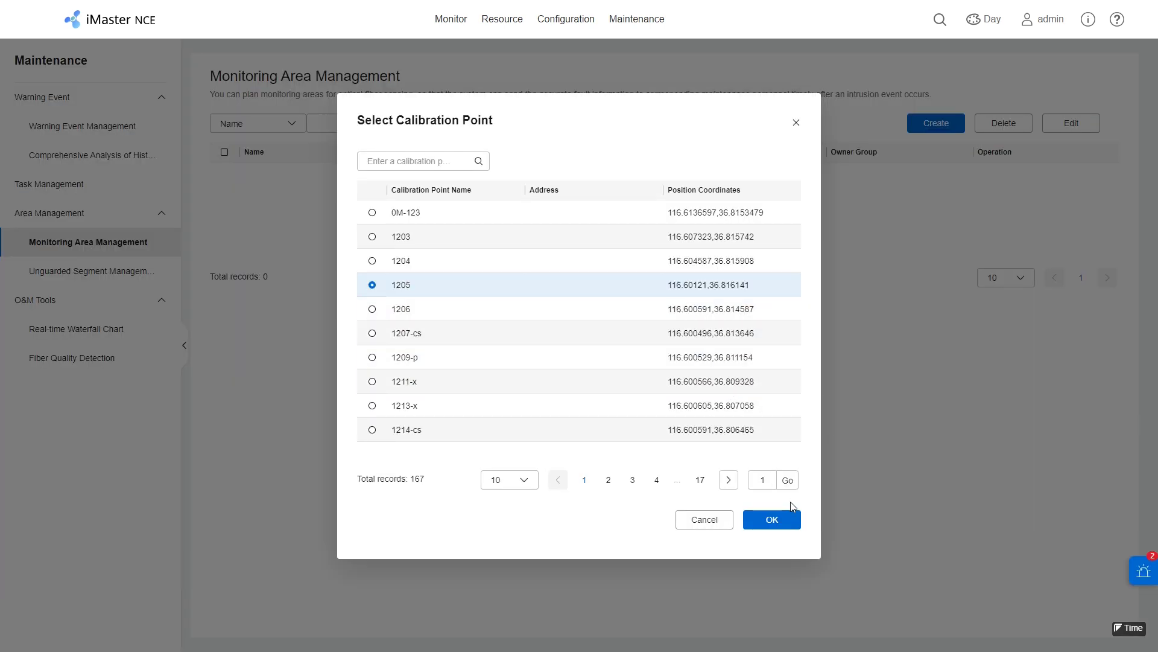
pyautogui.click(784, 517)
pyautogui.click(731, 411)
pyautogui.click(713, 433)
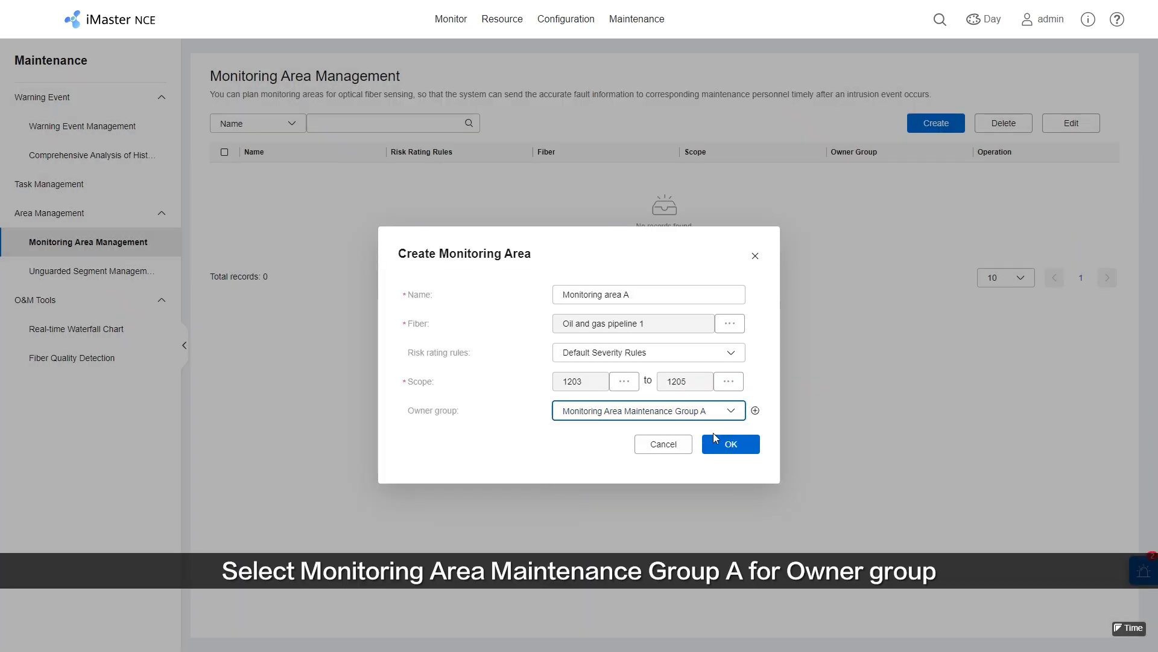
pyautogui.click(732, 445)
pyautogui.click(678, 366)
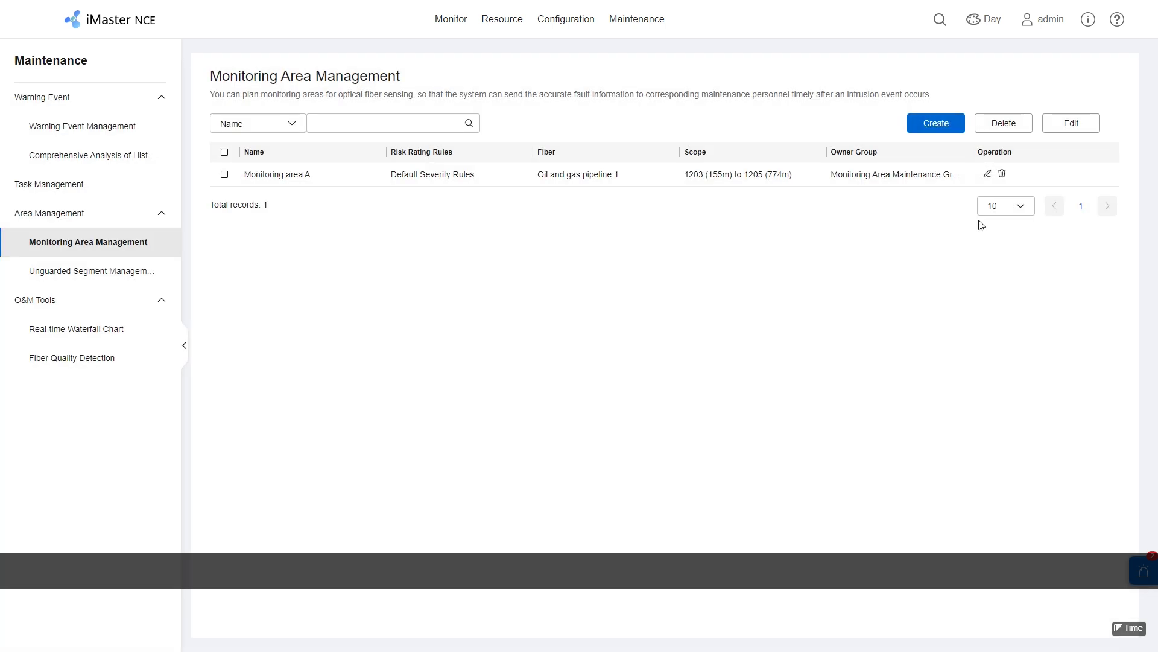
# Start a new area named 'Monitoring area B' on fiber Oil and gas pipeline 1.
pyautogui.click(937, 123)
pyautogui.click(732, 295)
pyautogui.write('Monitoring area B')
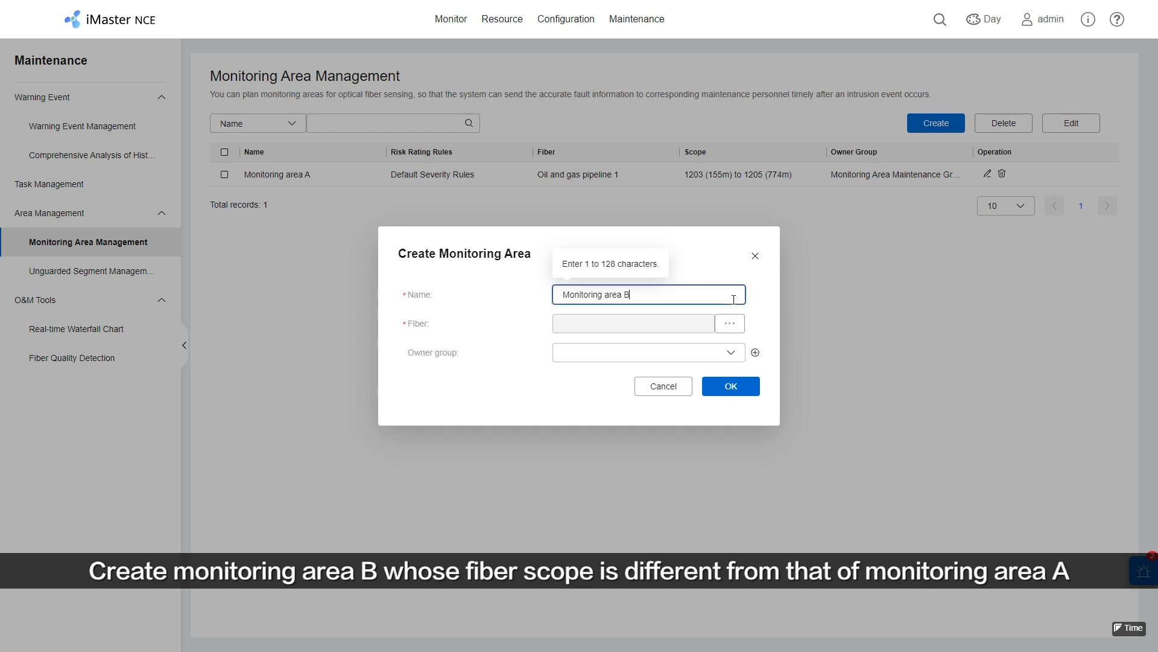
pyautogui.click(732, 324)
pyautogui.click(372, 212)
pyautogui.click(768, 520)
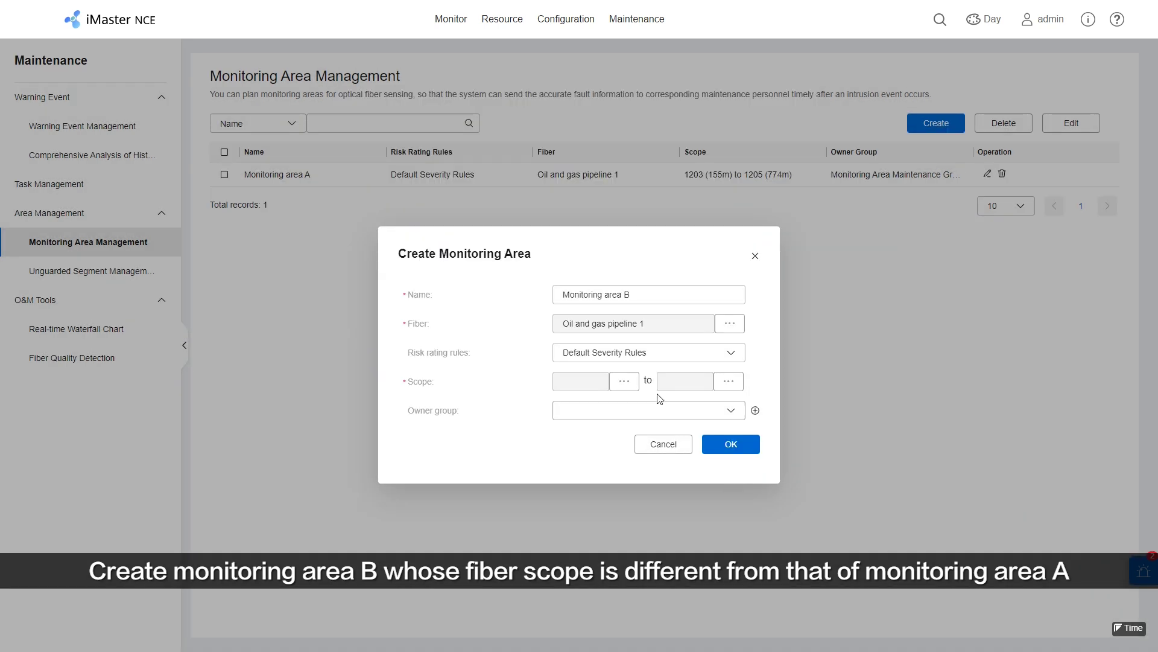
# Set its scope from 1206 to 1209-p and save it without an owner group.
pyautogui.click(632, 385)
pyautogui.click(372, 309)
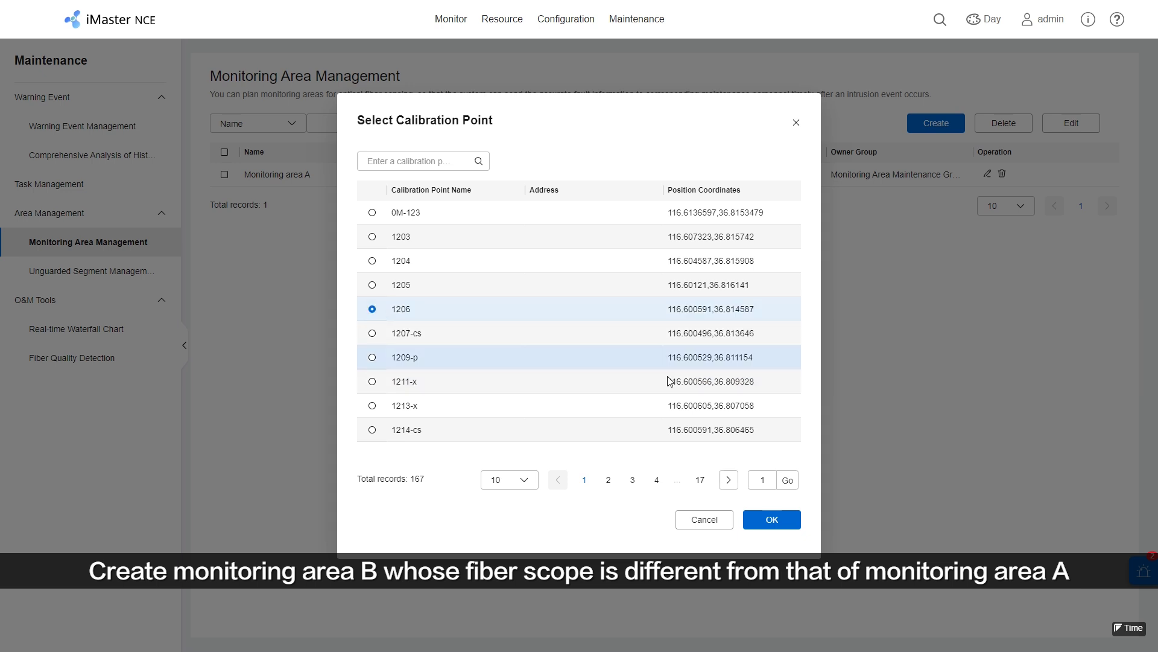
pyautogui.click(757, 520)
pyautogui.click(731, 386)
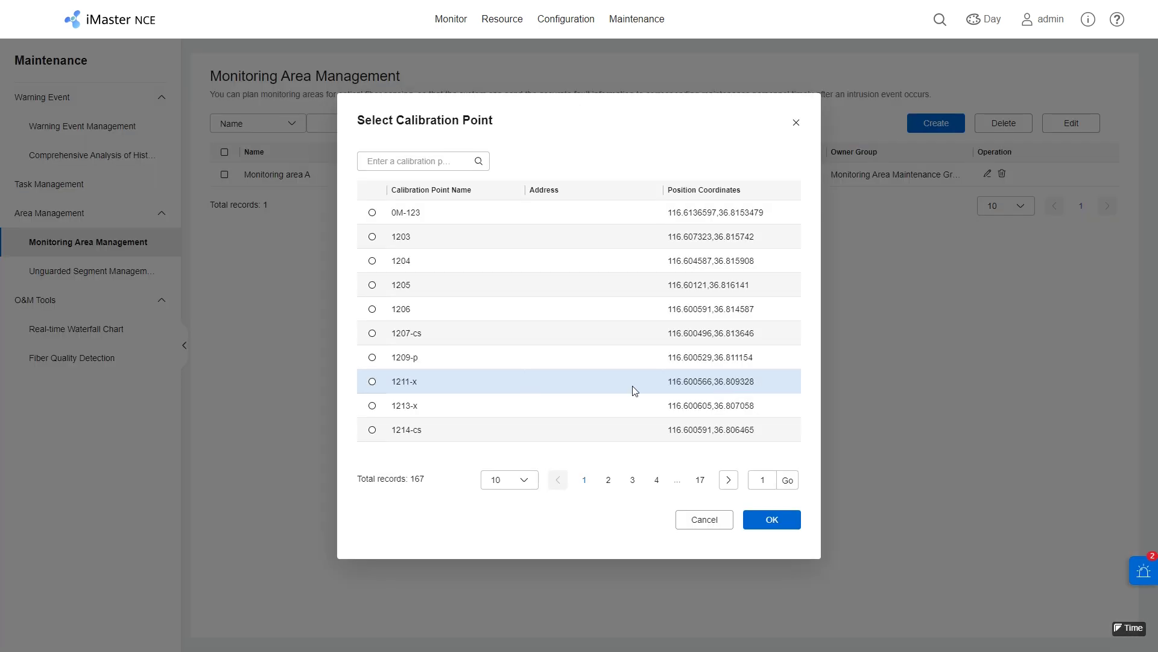
pyautogui.click(372, 357)
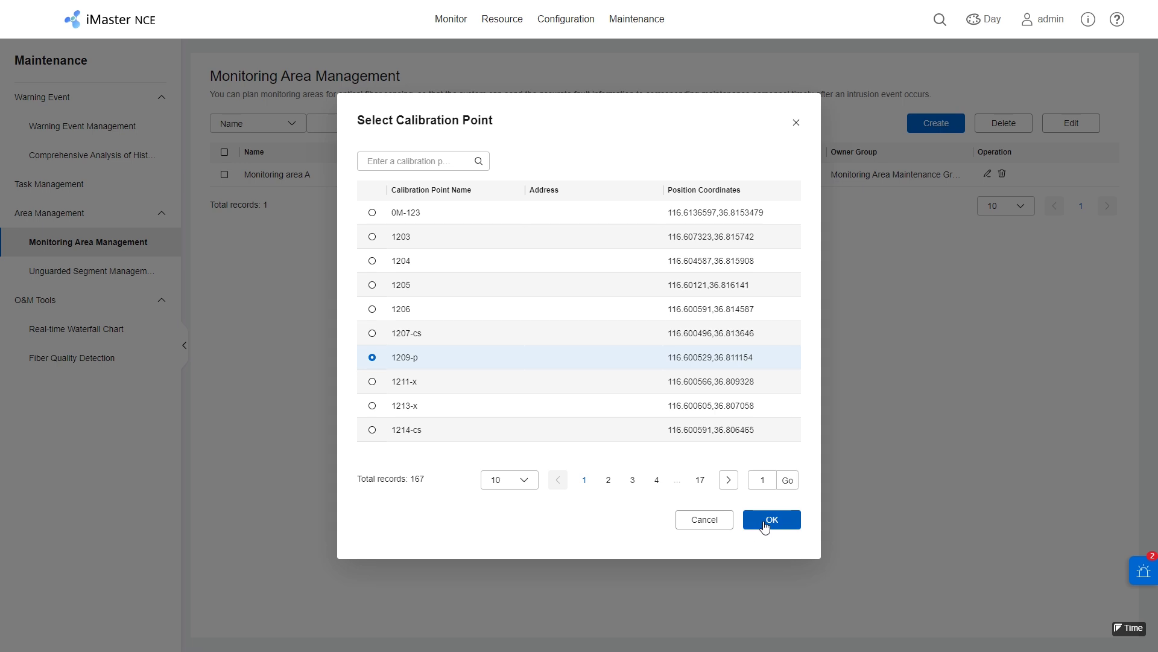
pyautogui.click(764, 524)
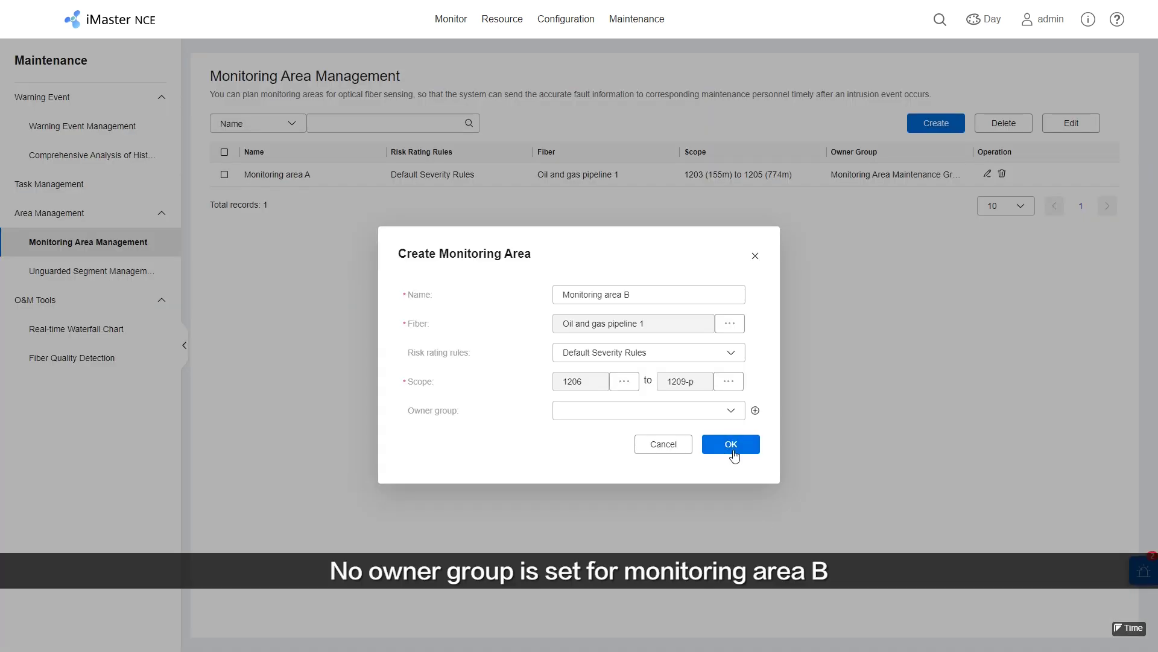
pyautogui.click(734, 456)
# Finish saving area B, then start 'Monitoring area C' on fiber Oil and gas pipeline 1.
pyautogui.click(682, 362)
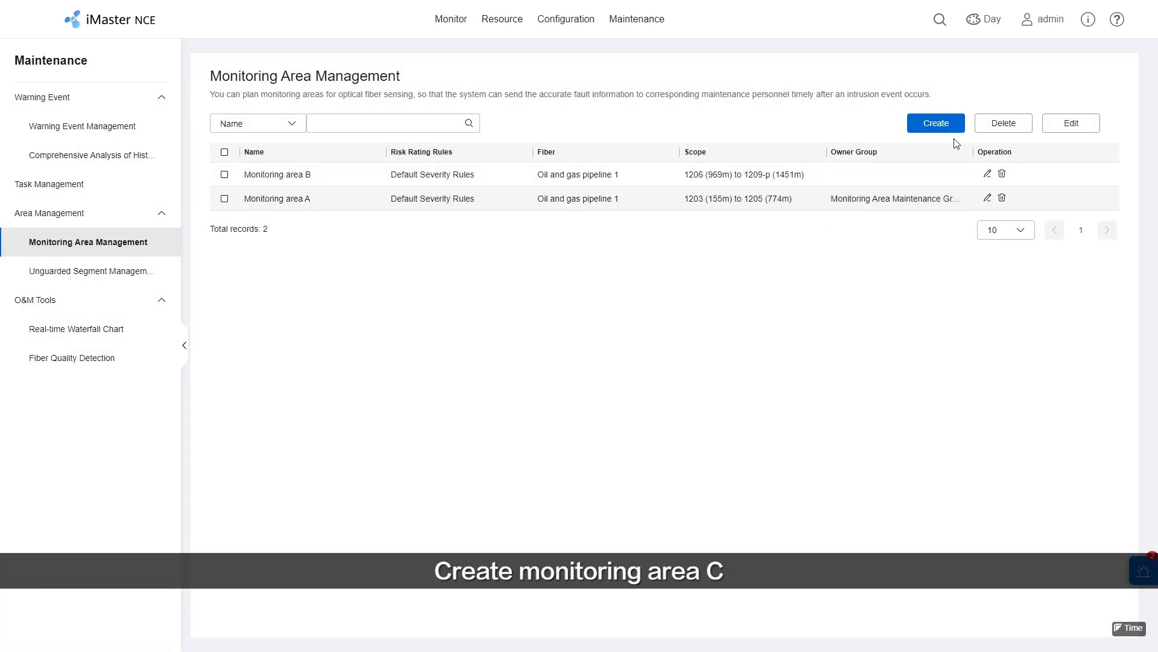
pyautogui.click(951, 128)
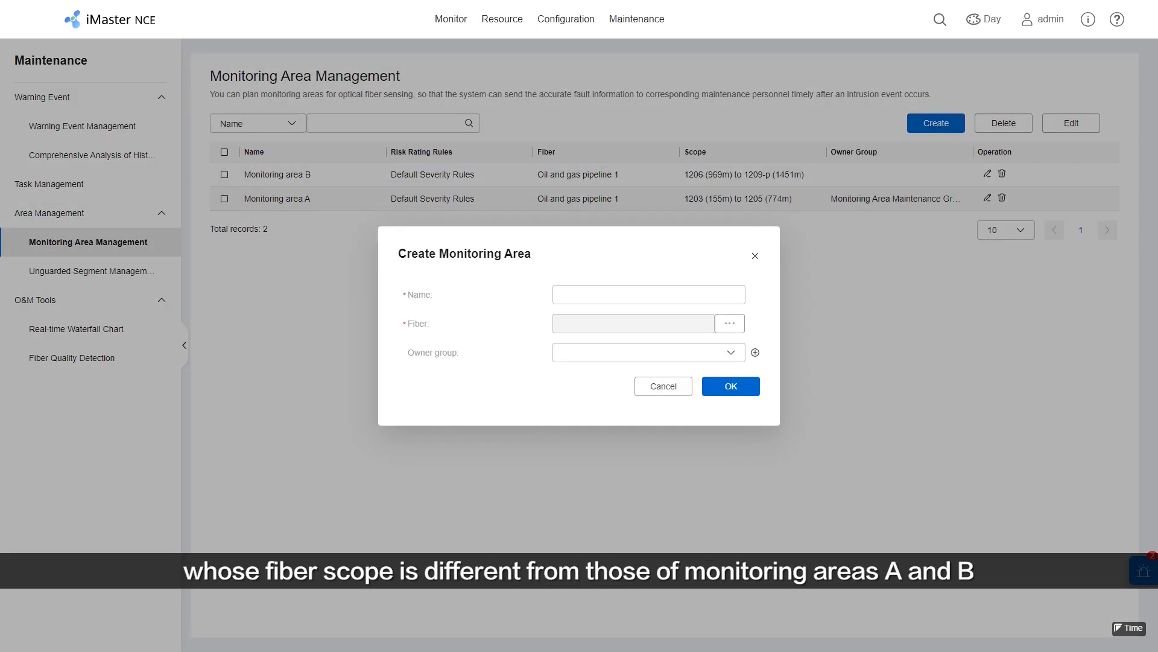
pyautogui.click(698, 293)
pyautogui.write('Monitoring area C')
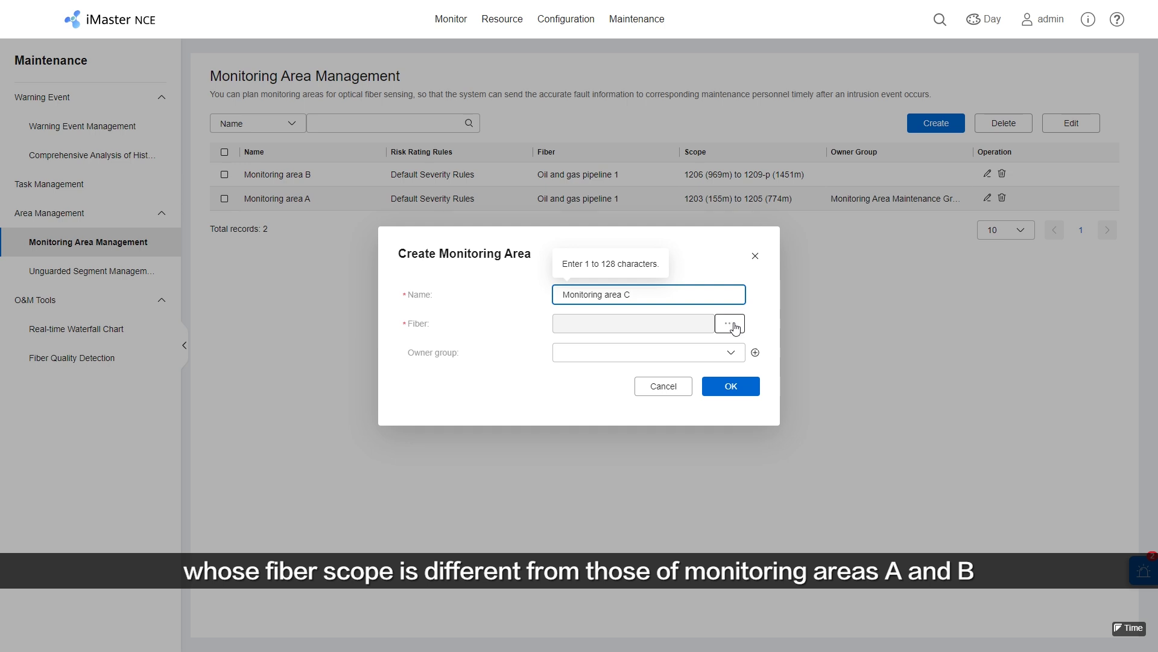
pyautogui.click(730, 324)
pyautogui.click(372, 213)
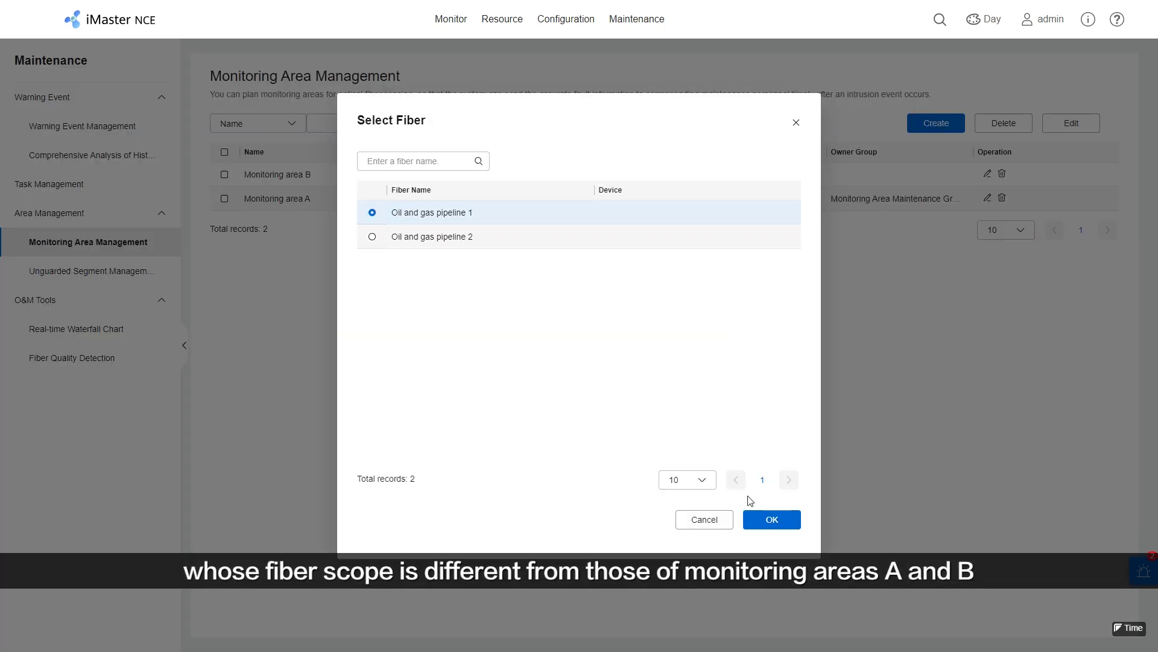
pyautogui.click(763, 521)
# Set its scope from 1211-x to 1214-cs, make Monitoring Area Maintenance Group C owner, and save.
pyautogui.click(621, 382)
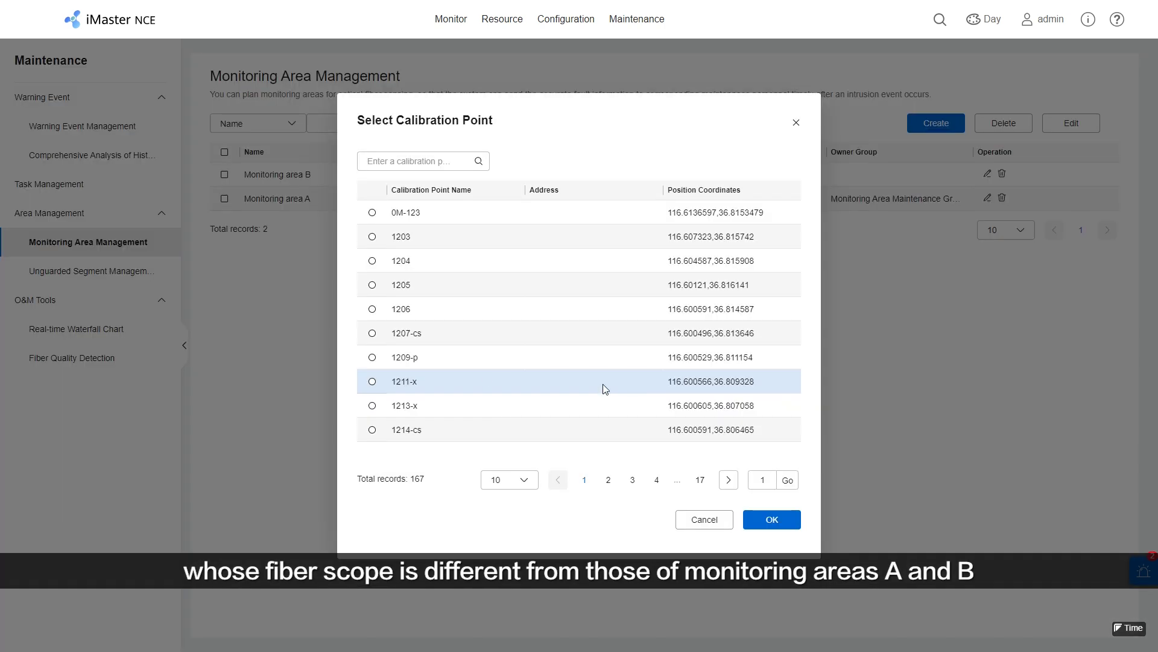
pyautogui.click(372, 381)
pyautogui.click(786, 522)
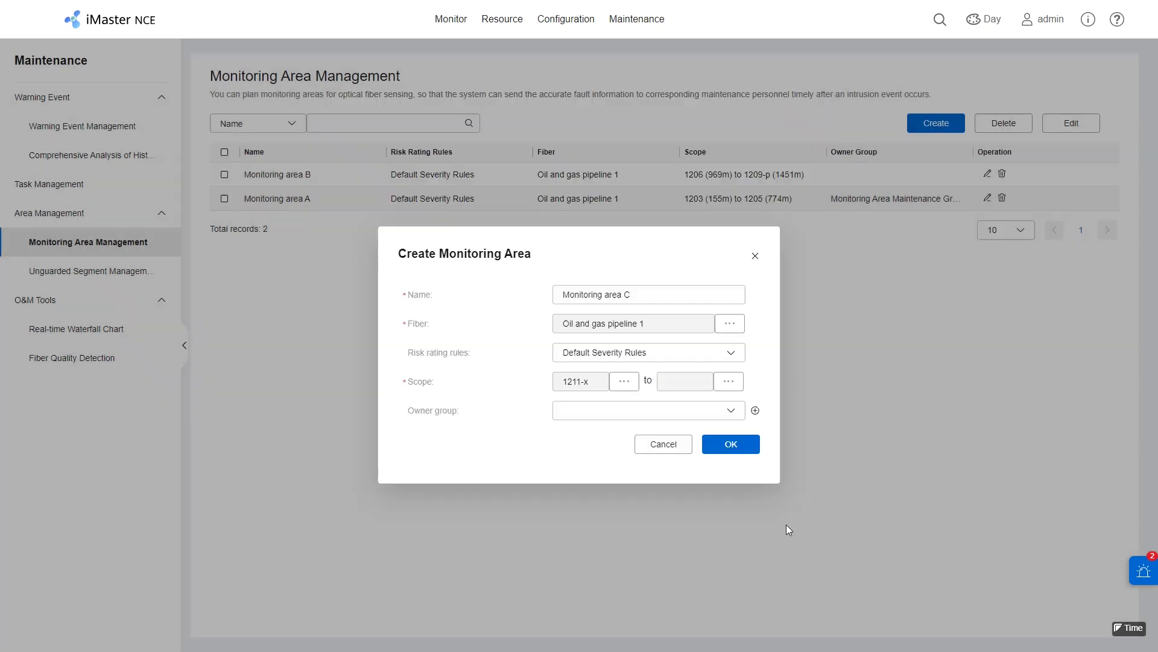
pyautogui.click(728, 382)
pyautogui.click(371, 430)
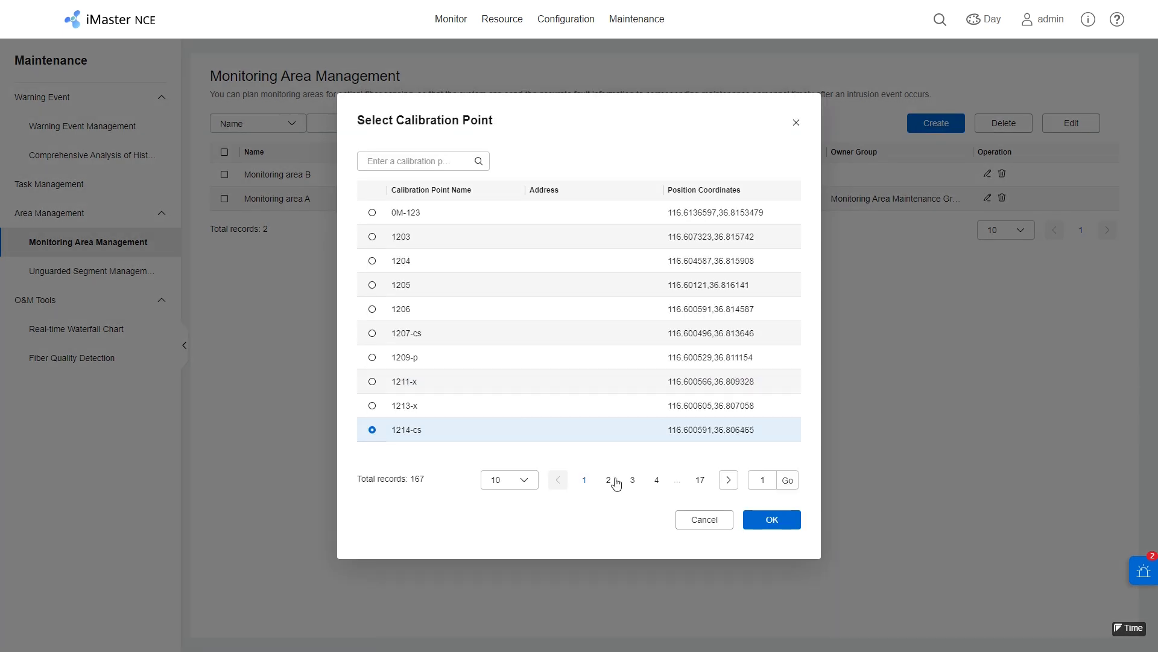
pyautogui.click(758, 528)
pyautogui.click(732, 411)
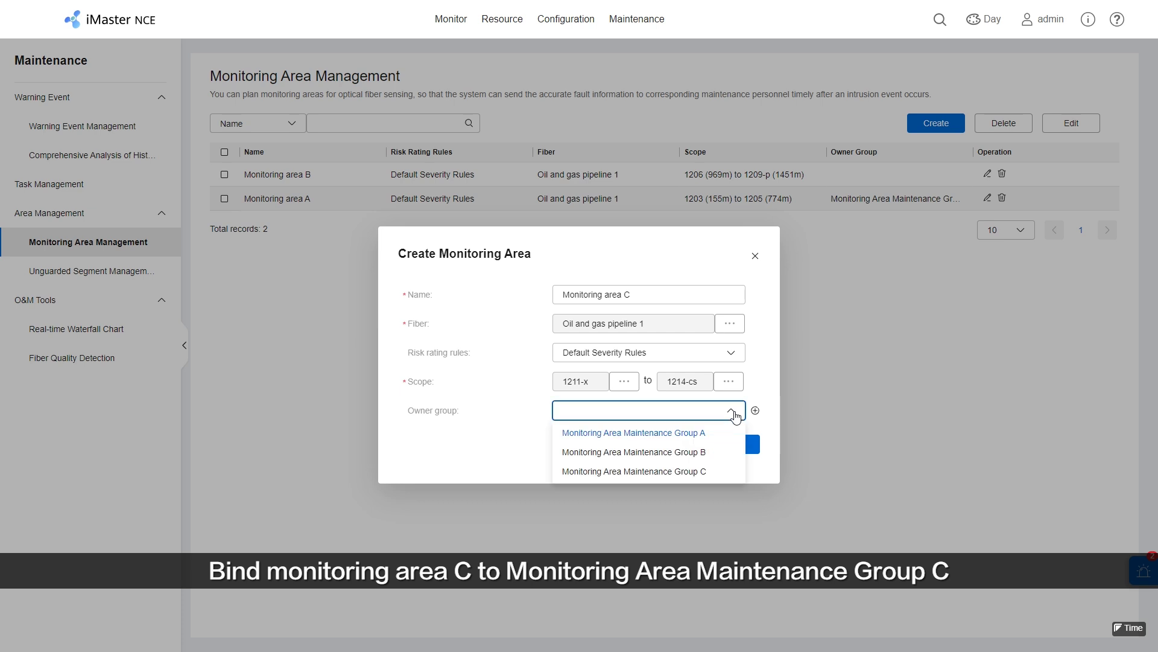
pyautogui.click(712, 472)
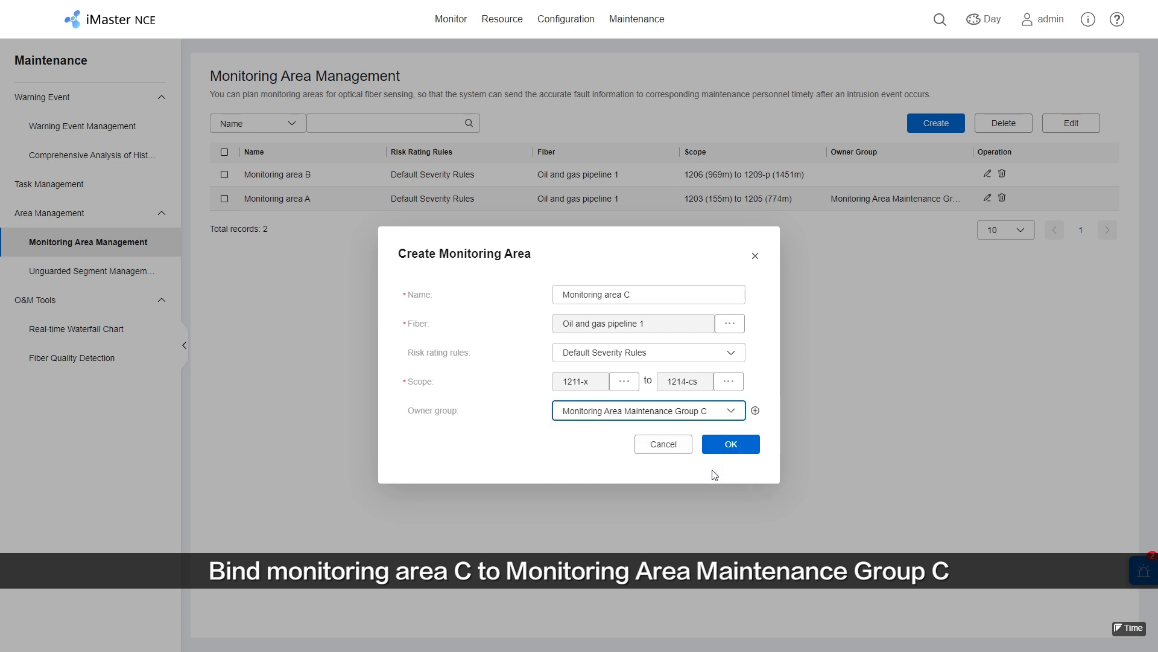
pyautogui.click(727, 446)
pyautogui.click(665, 362)
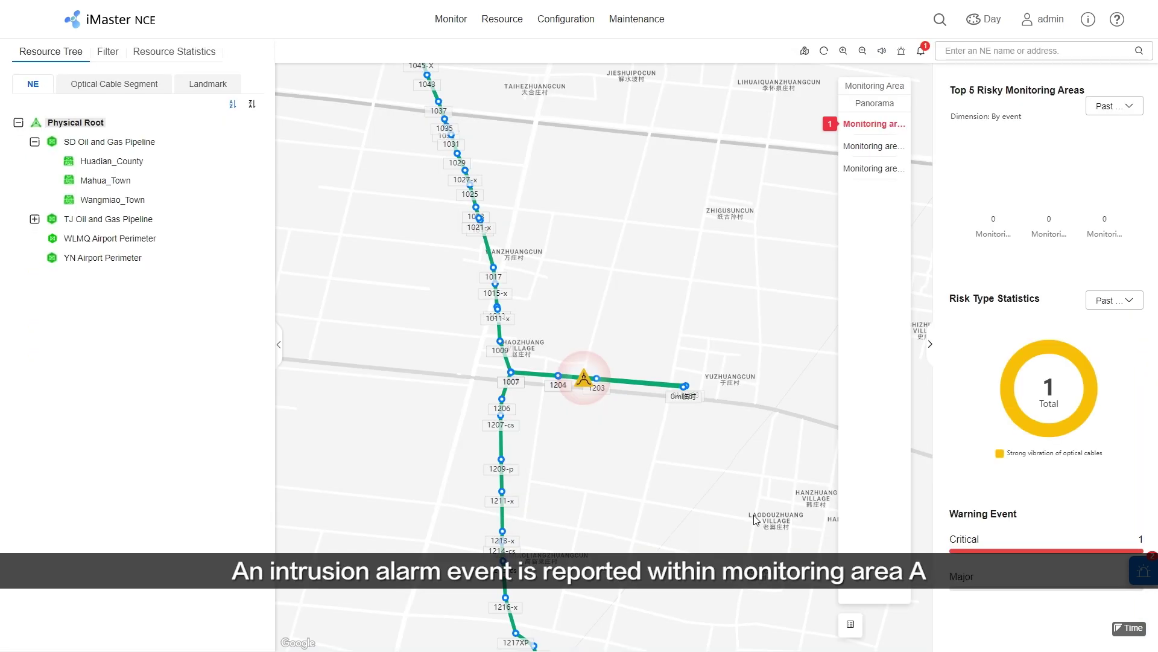
# Show the detail card of the intrusion alarm in Monitoring area A on the GIS map.
pyautogui.click(584, 383)
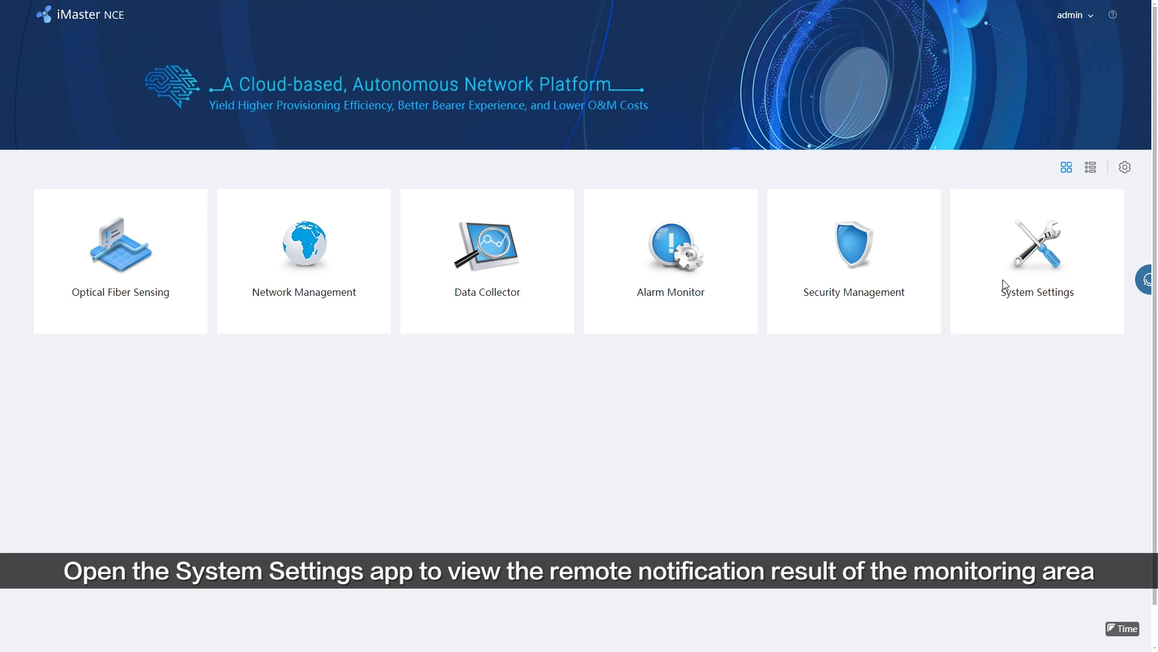
# Open View Notification Logs from System Settings > Notifications to check the area A alarm SMS.
pyautogui.click(1005, 283)
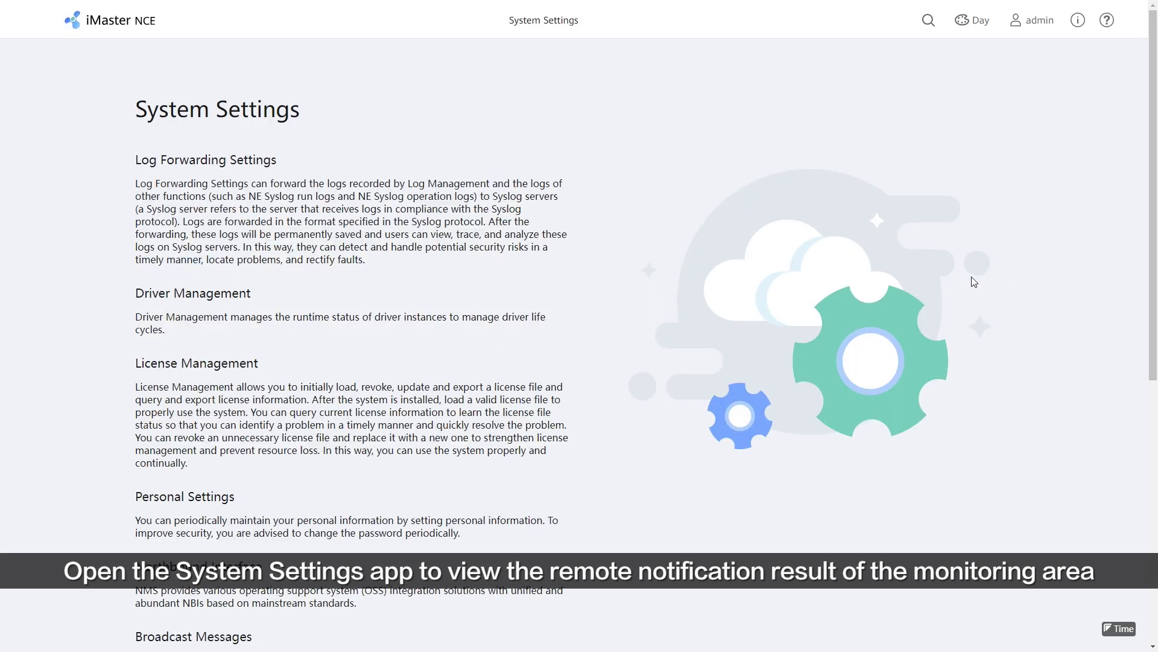
pyautogui.click(525, 25)
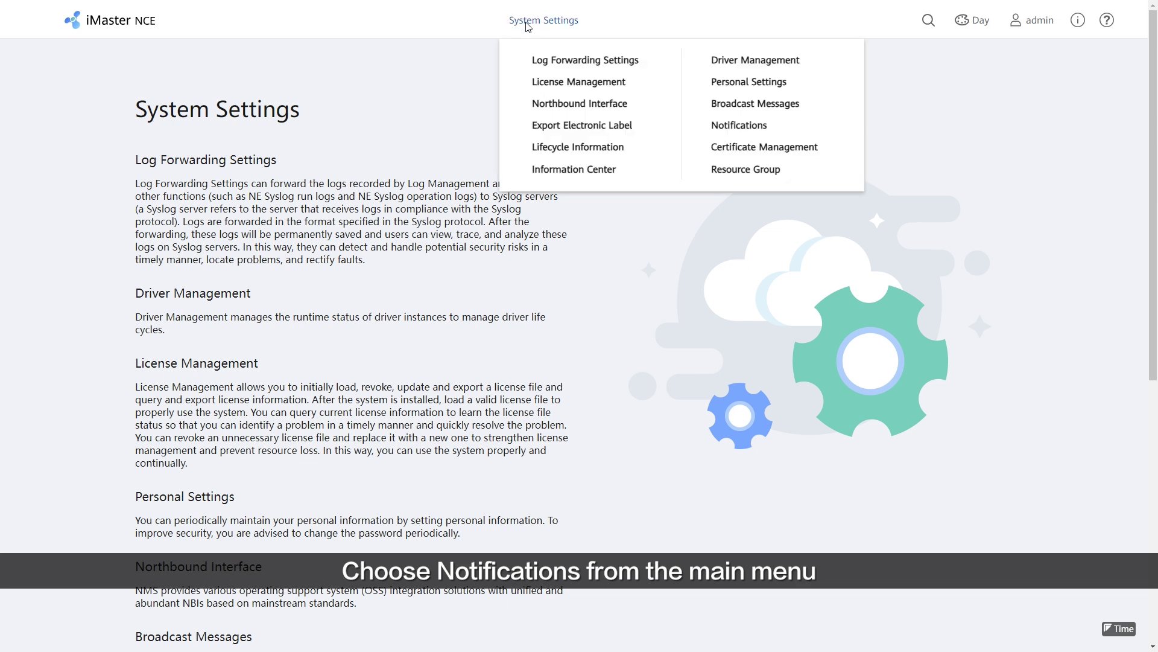
pyautogui.click(766, 138)
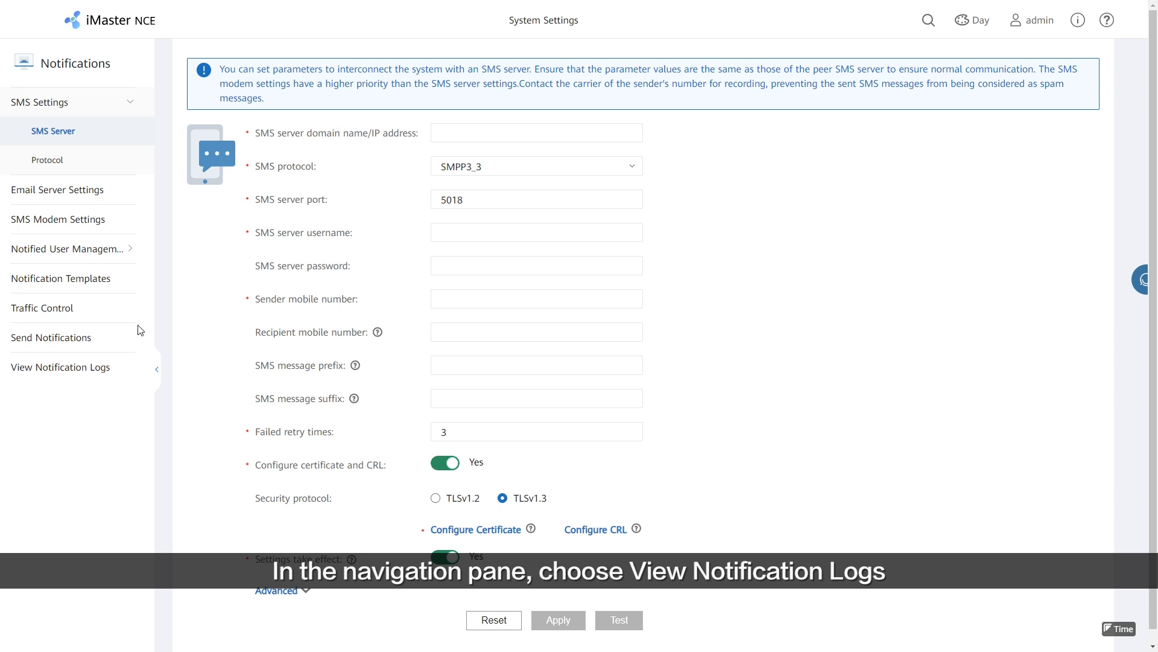
pyautogui.click(82, 369)
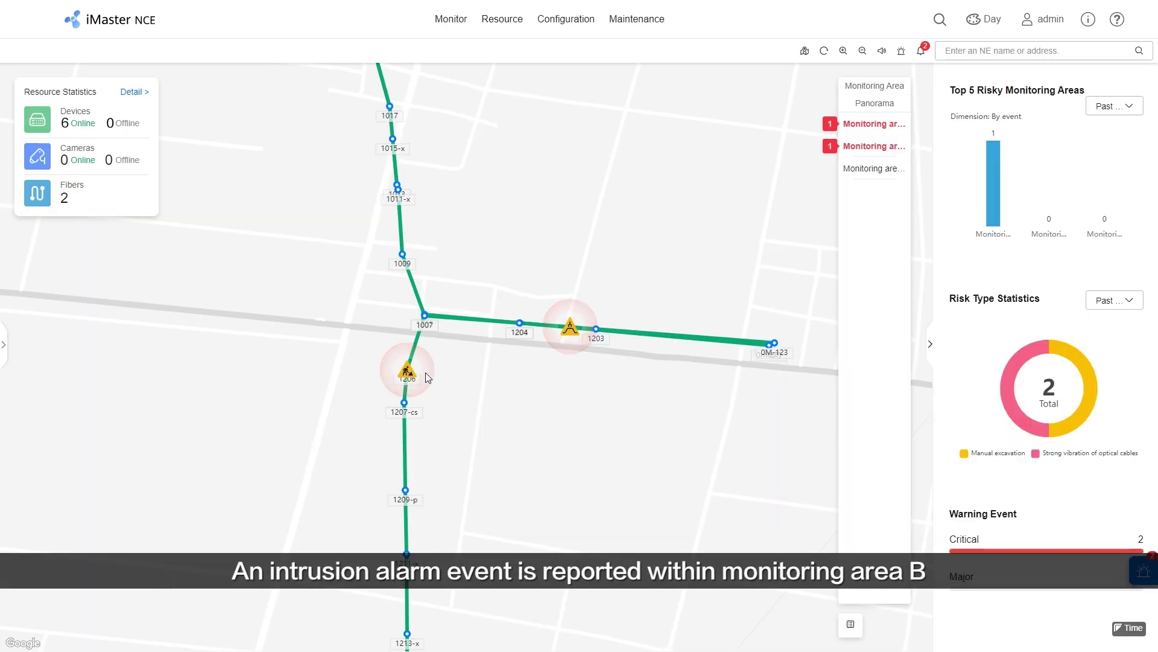
# Send an SMS about the alarm near 1206 to Monitoring Area Maintenance Group B and check the logs.
pyautogui.click(407, 371)
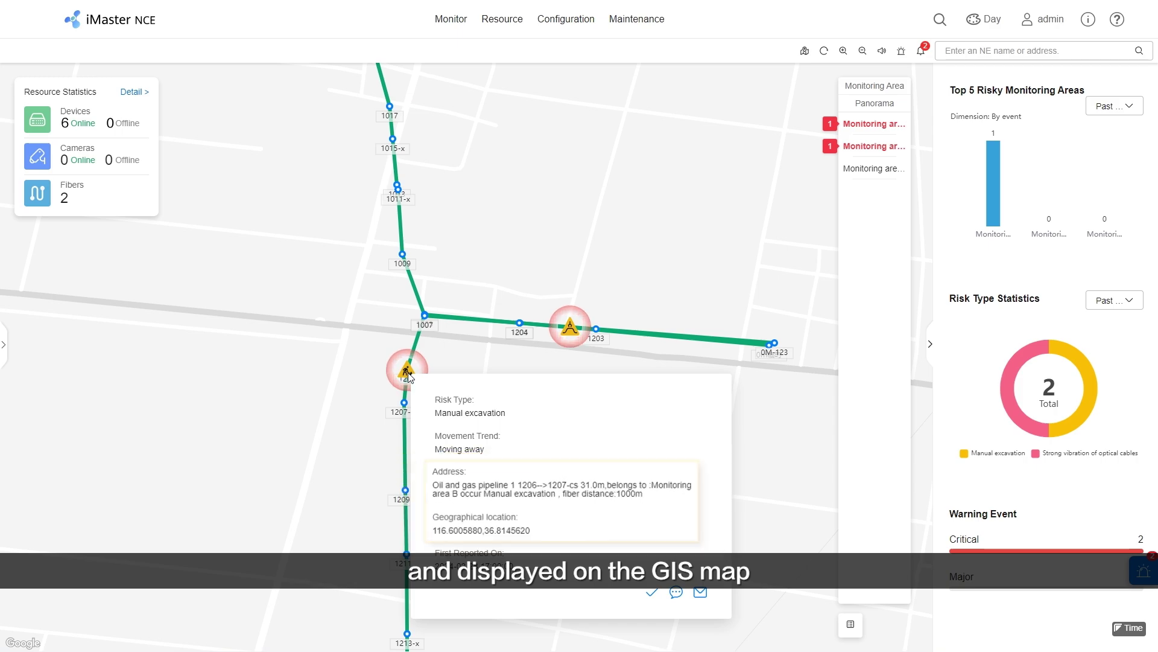
pyautogui.click(676, 592)
pyautogui.click(612, 277)
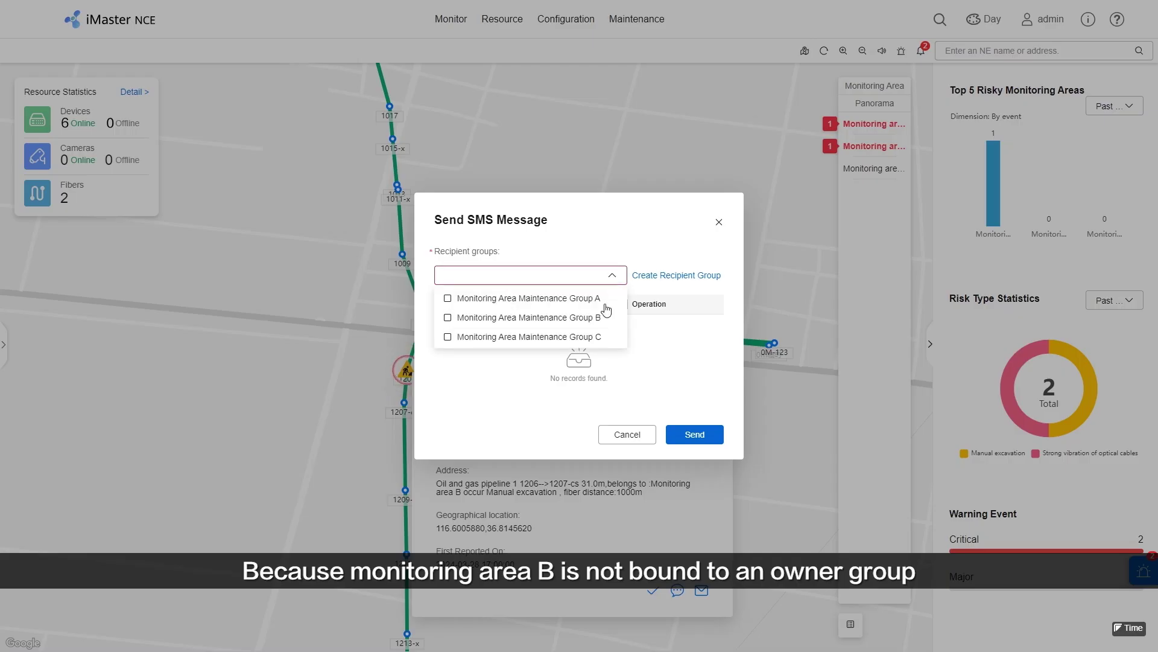
pyautogui.click(598, 319)
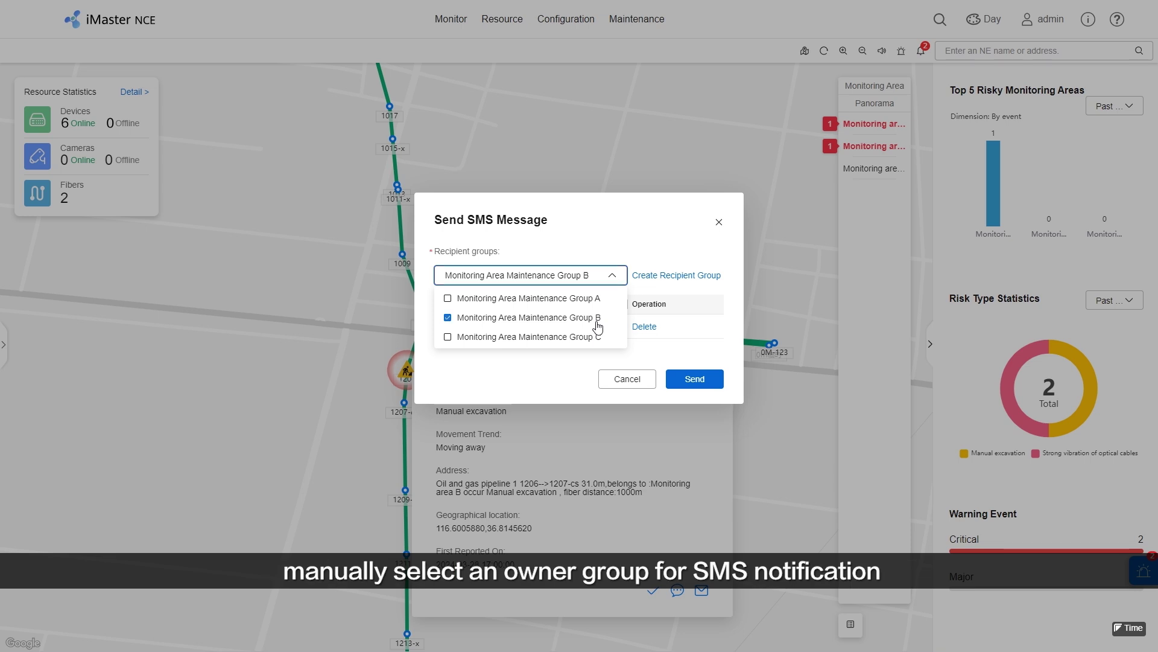
pyautogui.click(720, 353)
pyautogui.click(707, 380)
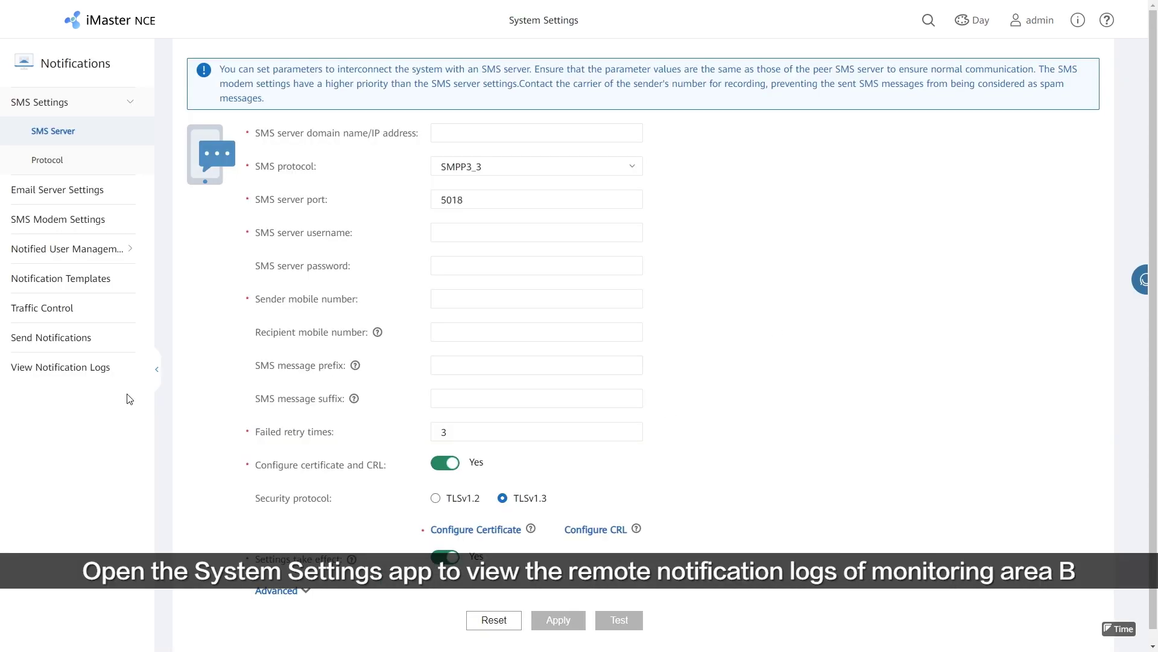
pyautogui.click(116, 375)
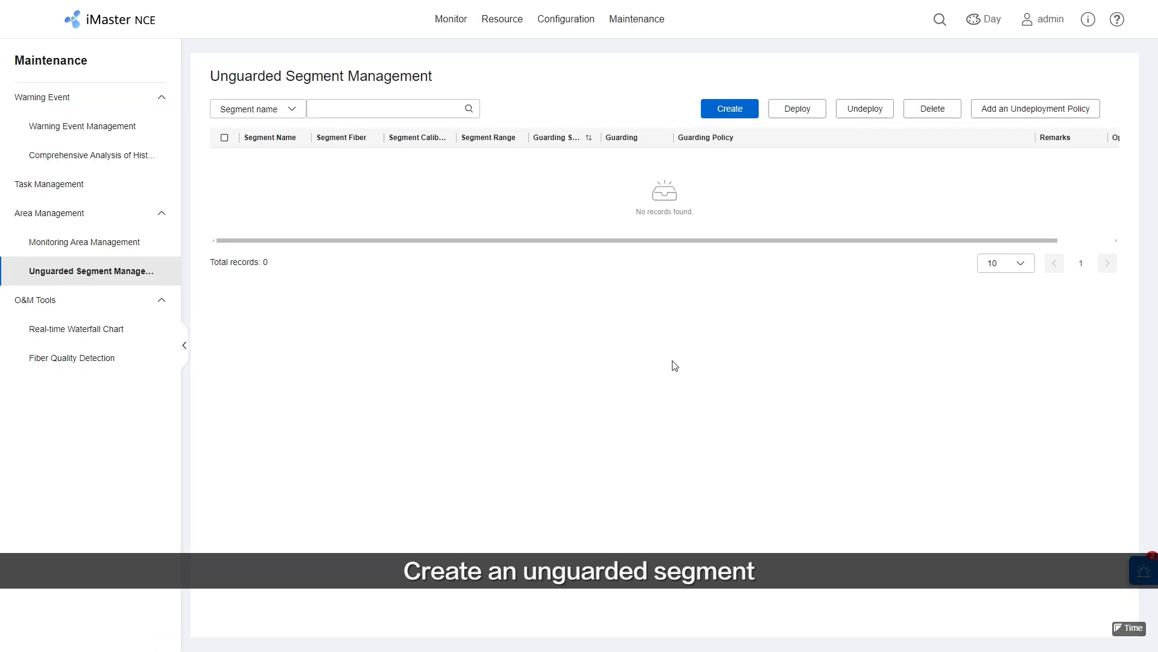
# Start a new unguarded segment on fiber Oil and gas pipeline 1.
pyautogui.click(727, 111)
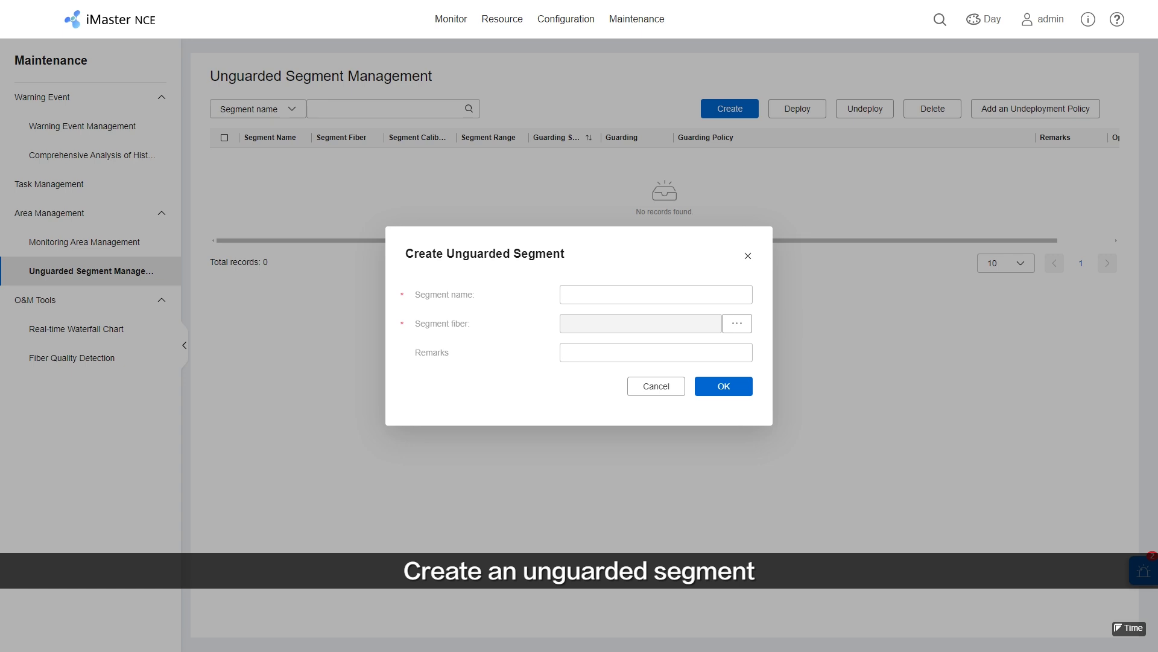
pyautogui.click(697, 292)
pyautogui.click(736, 325)
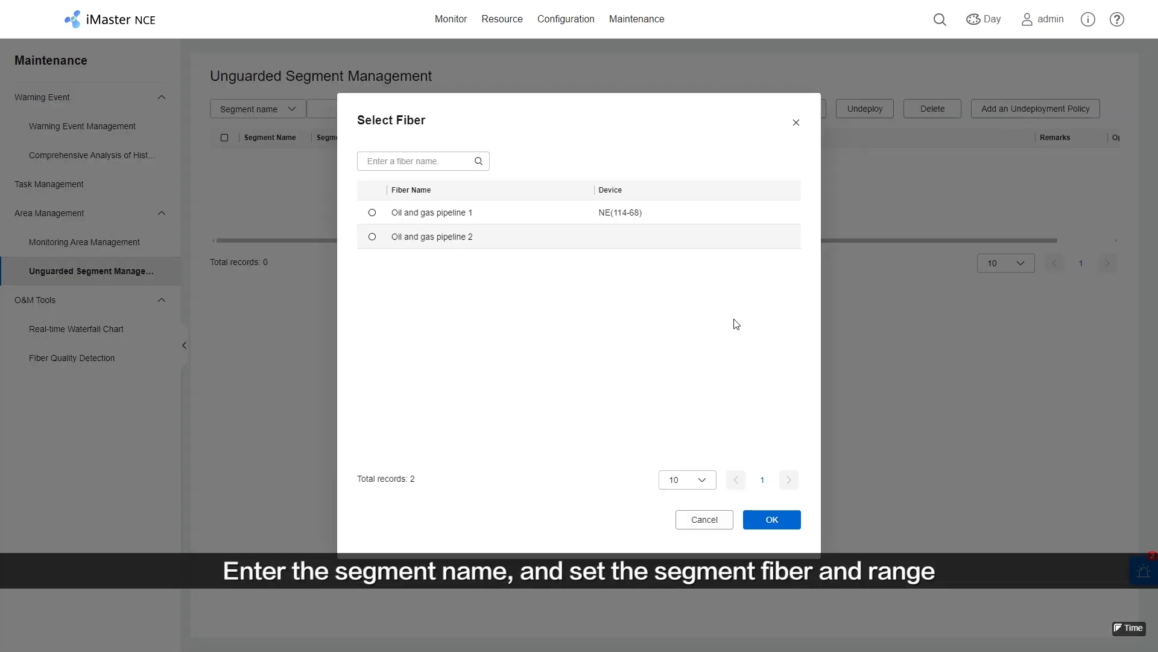
pyautogui.click(371, 215)
pyautogui.click(756, 513)
# Set the segment range from 1211-x to 1214-cs and save it.
pyautogui.click(640, 356)
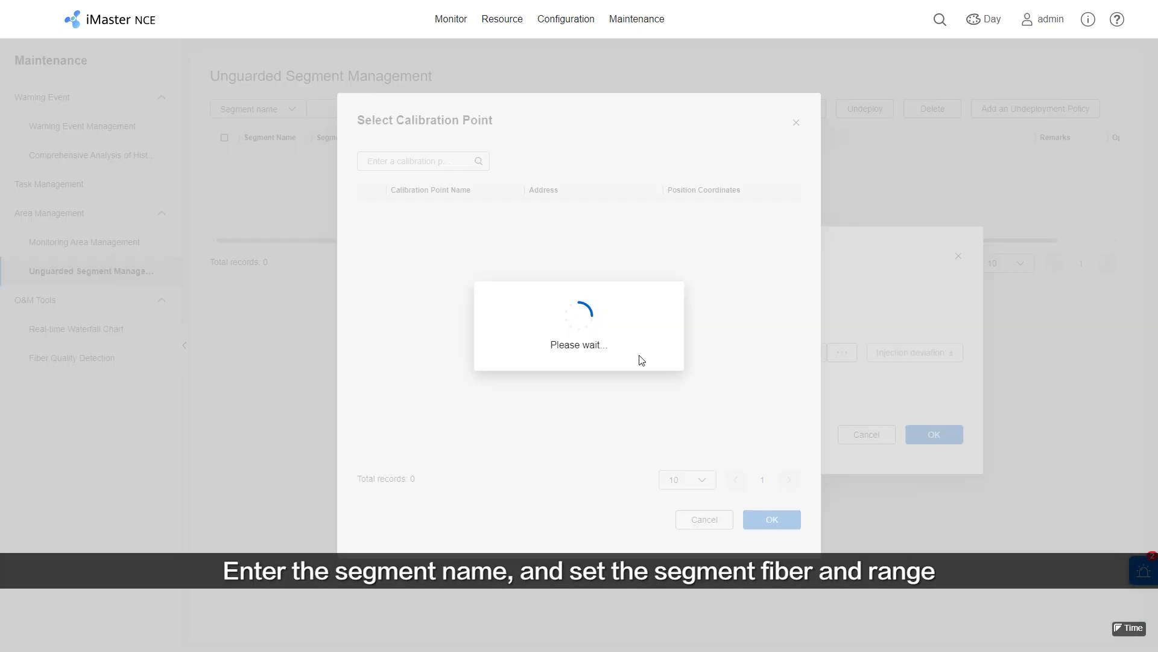
pyautogui.click(373, 381)
pyautogui.click(792, 525)
pyautogui.click(842, 352)
pyautogui.click(372, 430)
pyautogui.click(762, 520)
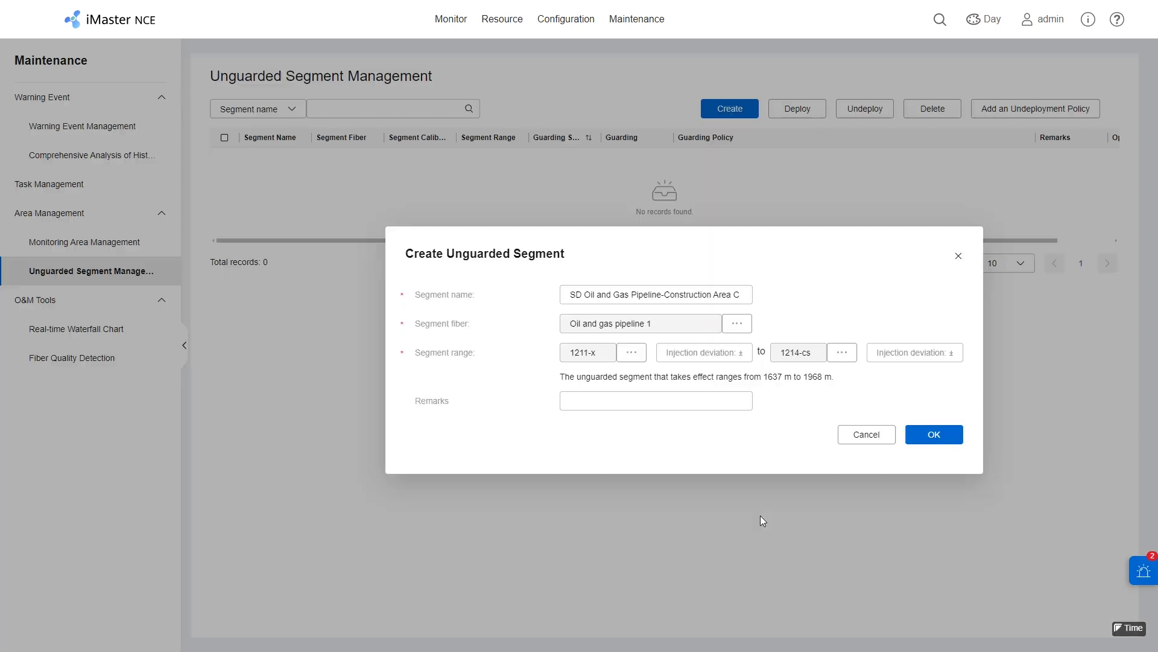
pyautogui.click(946, 438)
pyautogui.click(674, 369)
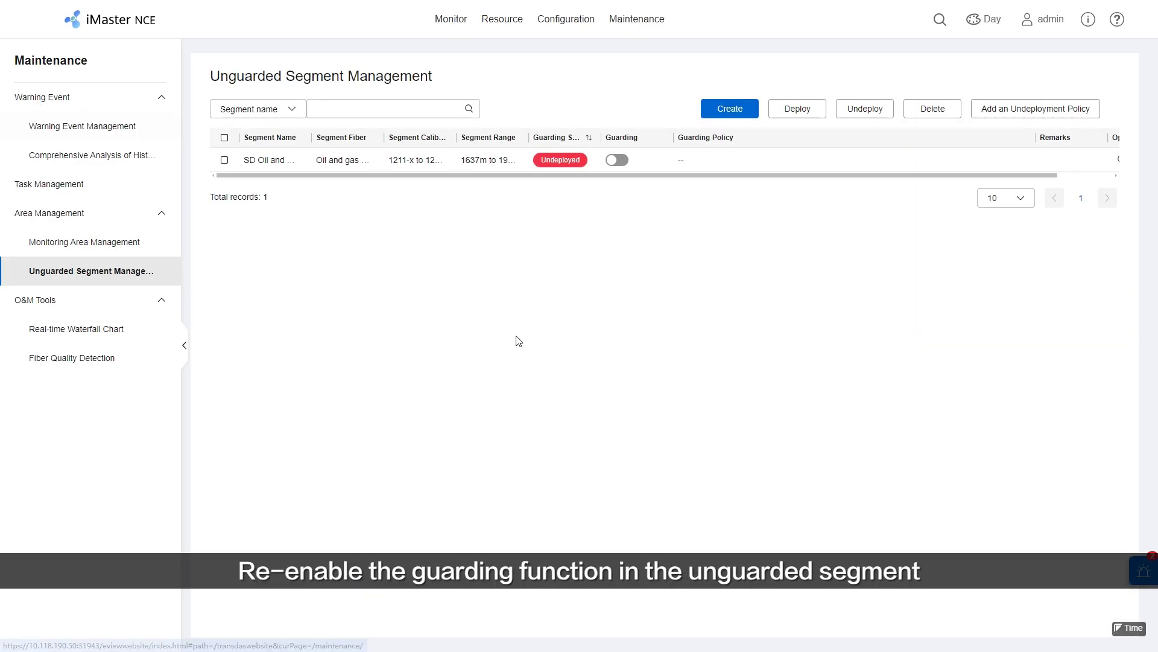
# Turn on guarding for the segment, view the area C alarm details, then list event notifications.
pyautogui.click(618, 160)
pyautogui.click(800, 508)
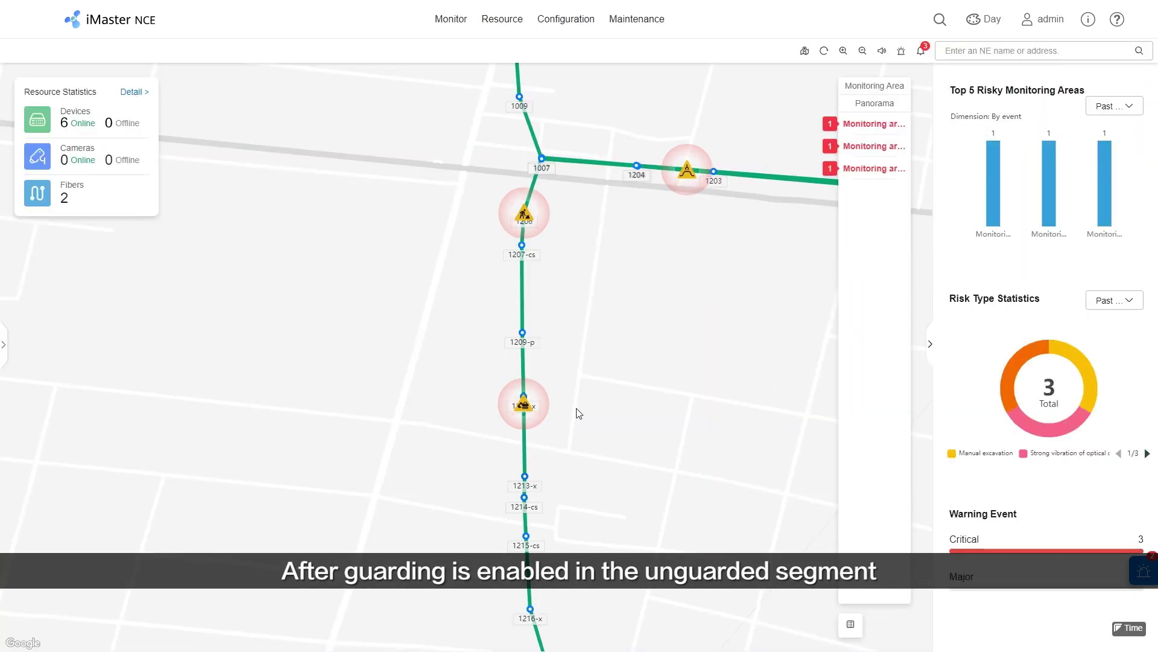
pyautogui.click(523, 405)
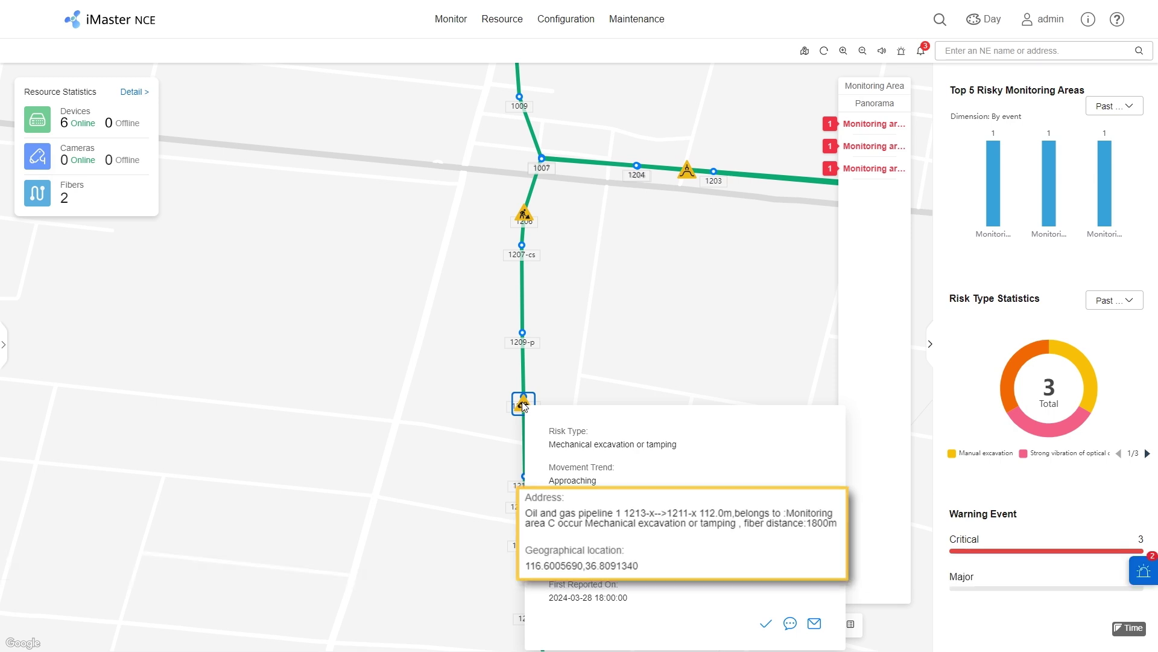
pyautogui.click(921, 51)
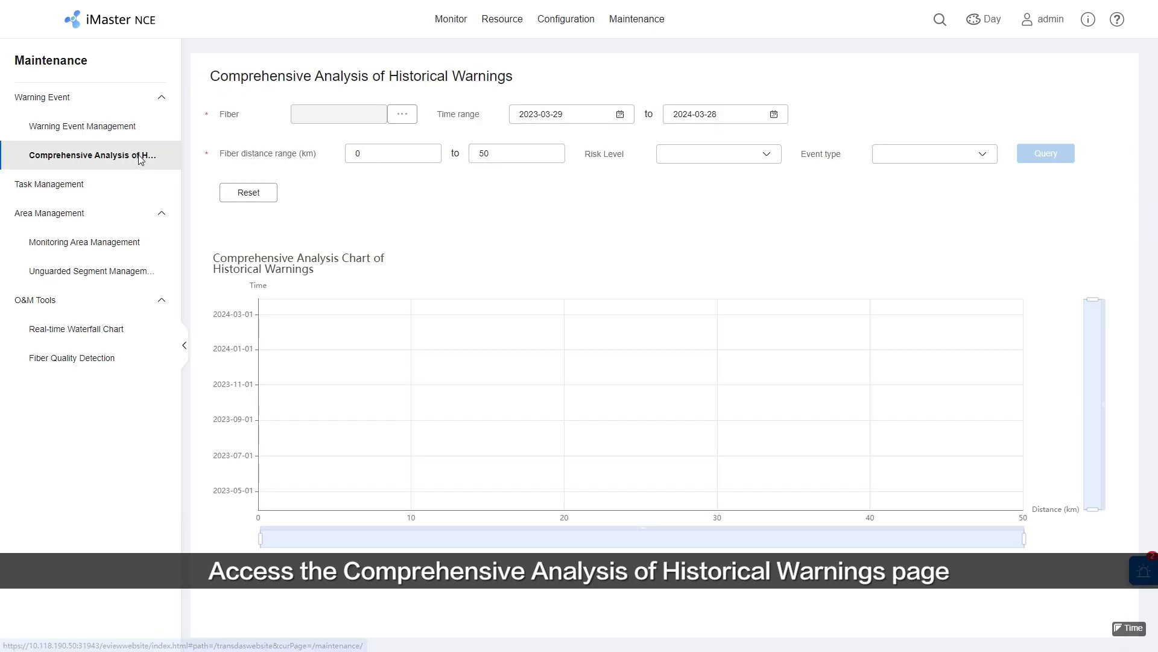
# Select Oil and gas pipeline 1 as the fiber to analyse.
pyautogui.click(391, 118)
pyautogui.click(370, 221)
pyautogui.click(753, 521)
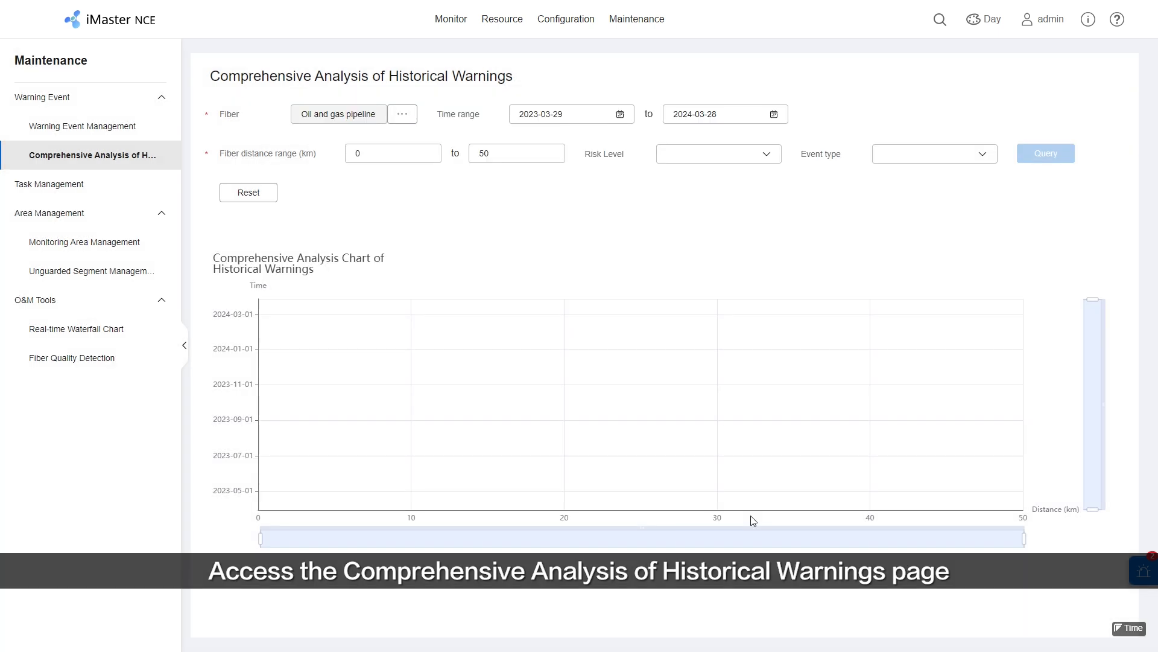
# Query warnings for all risk levels and event types, narrowing the distance axis to 0–12.82 km.
pyautogui.click(736, 160)
pyautogui.click(730, 177)
pyautogui.click(916, 160)
pyautogui.click(916, 178)
pyautogui.click(1063, 154)
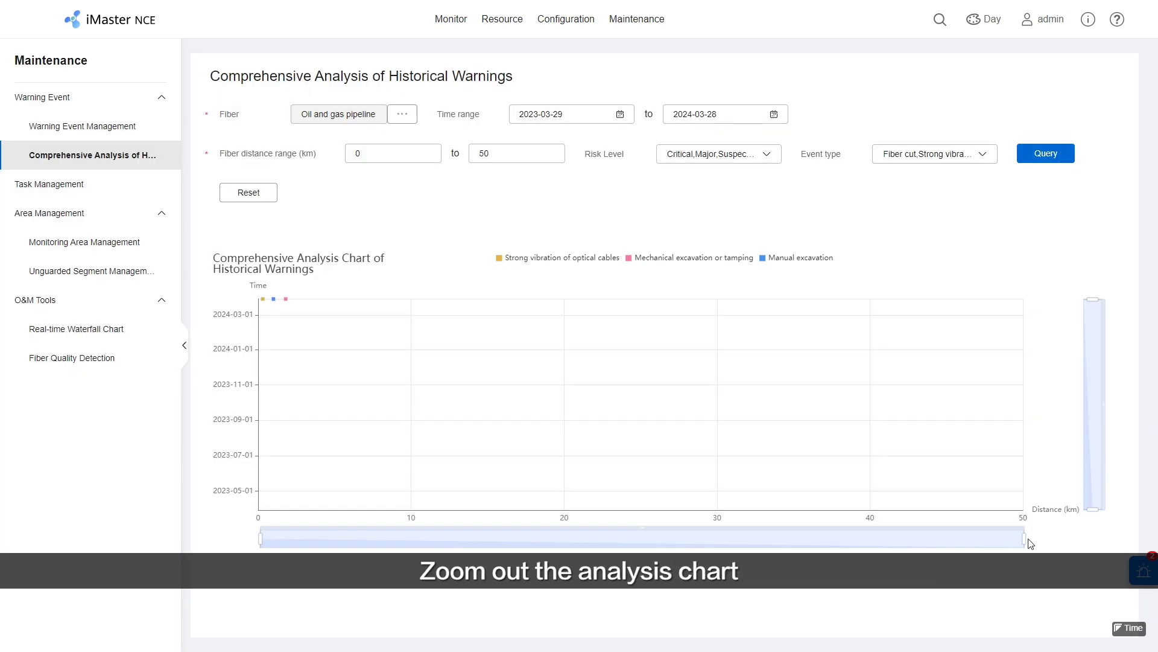
pyautogui.moveTo(1028, 540); pyautogui.dragTo(455, 535)
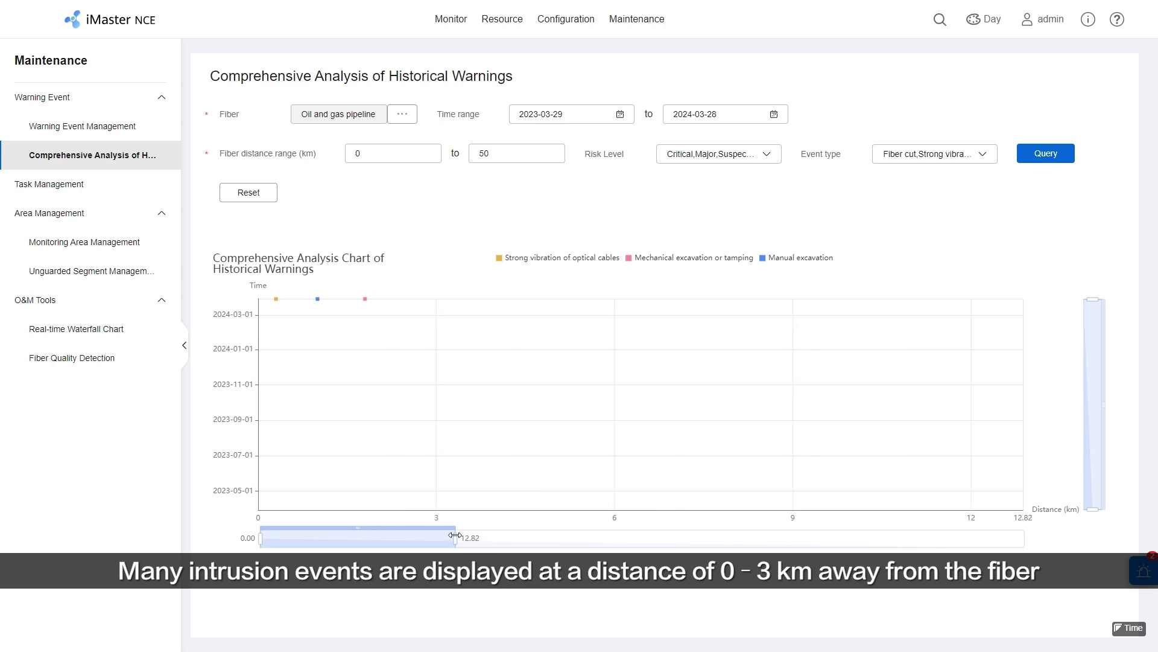